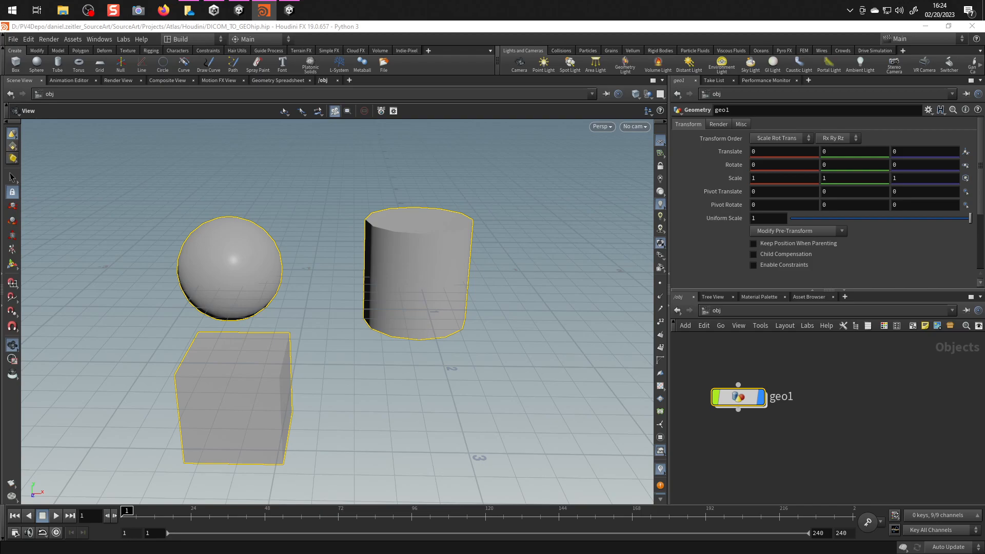
# Switch to Unity and examine the Test prefab's box, Sphere and tube children as separate objects in the scene.
pyautogui.click(289, 10)
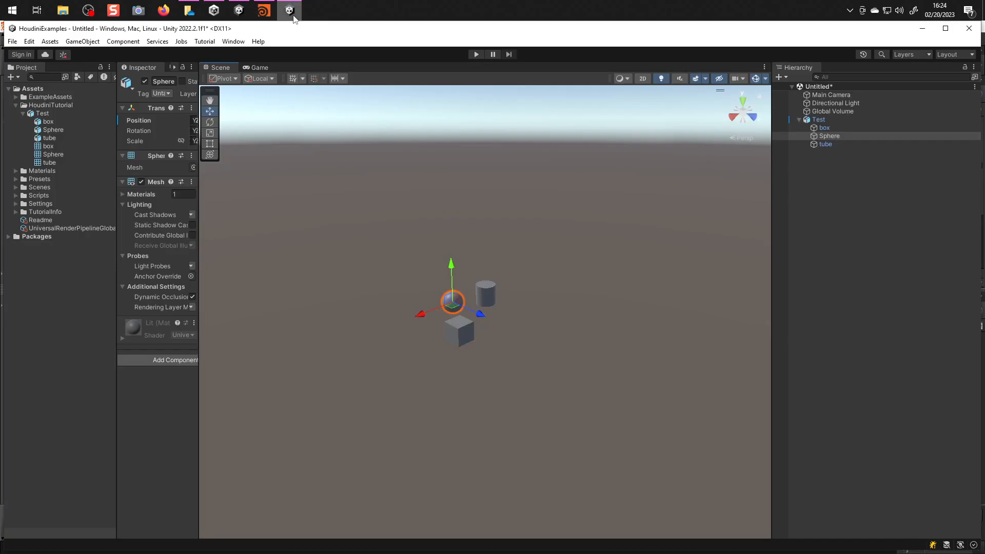
pyautogui.click(820, 119)
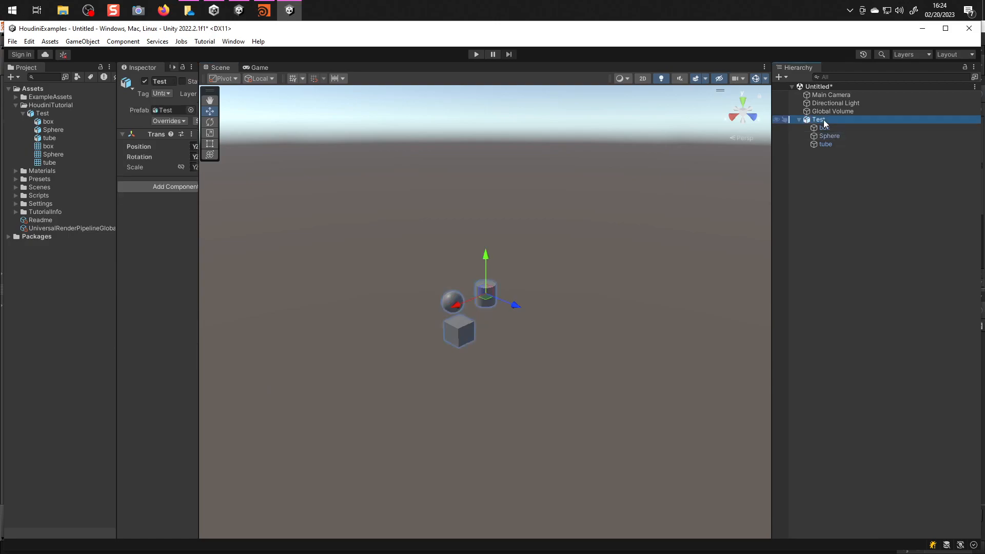
pyautogui.keyDown('alt'); pyautogui.moveTo(529, 288); pyautogui.dragTo(507, 273); pyautogui.keyUp('alt')
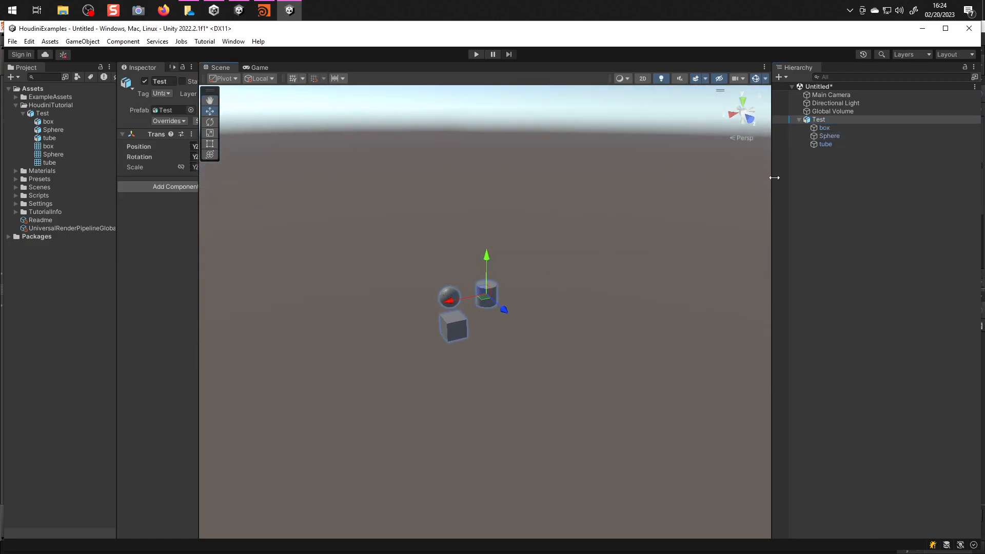
pyautogui.click(822, 136)
pyautogui.click(833, 127)
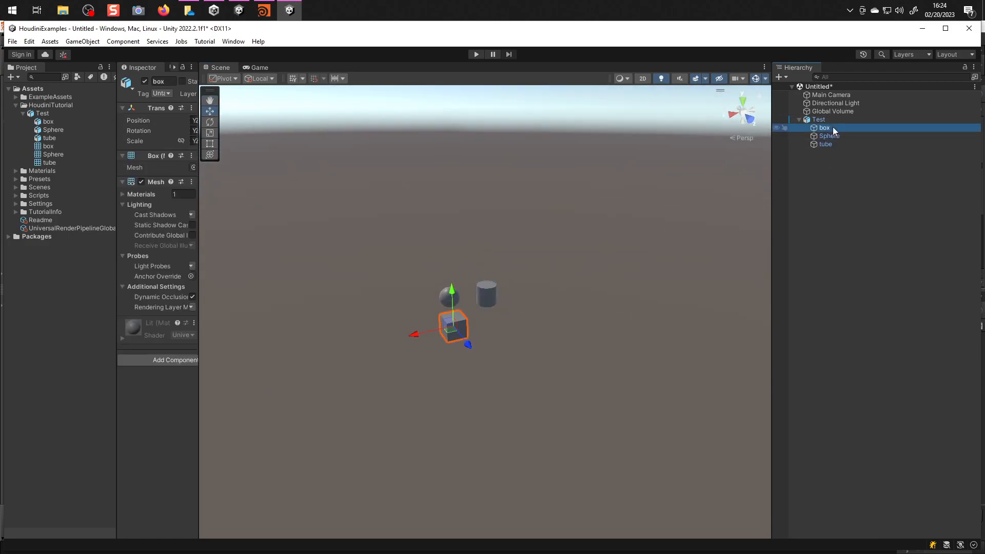
pyautogui.click(833, 144)
pyautogui.click(830, 136)
pyautogui.click(828, 128)
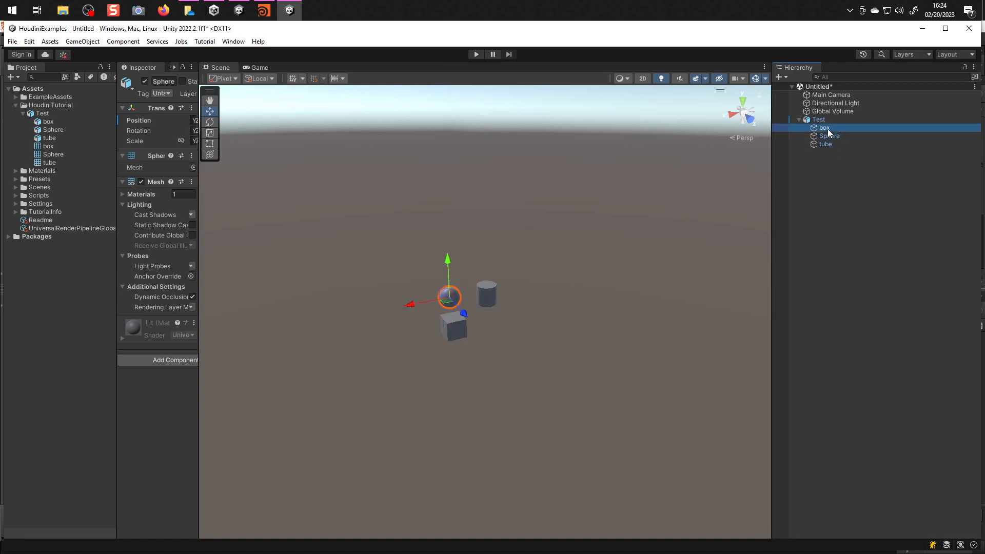
pyautogui.click(831, 136)
pyautogui.click(832, 145)
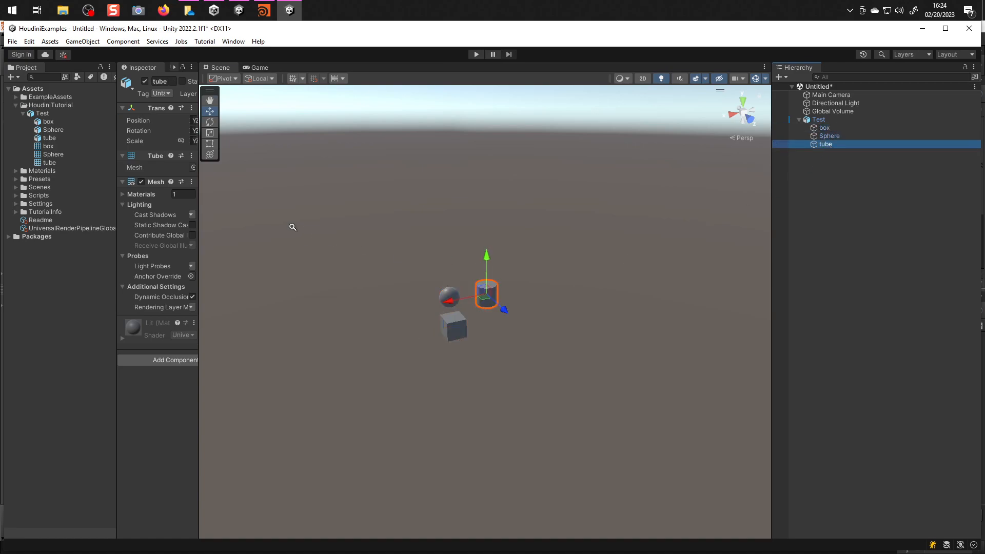
# Nudge the Sphere child of the Test prefab slightly toward the tube in the scene.
pyautogui.scroll(4, 444, 267)
pyautogui.click(819, 120)
pyautogui.moveTo(485, 276)
pyautogui.mouseDown()
pyautogui.moveTo(554, 170)
pyautogui.moveTo(490, 268)
pyautogui.mouseUp()
pyautogui.click(833, 138)
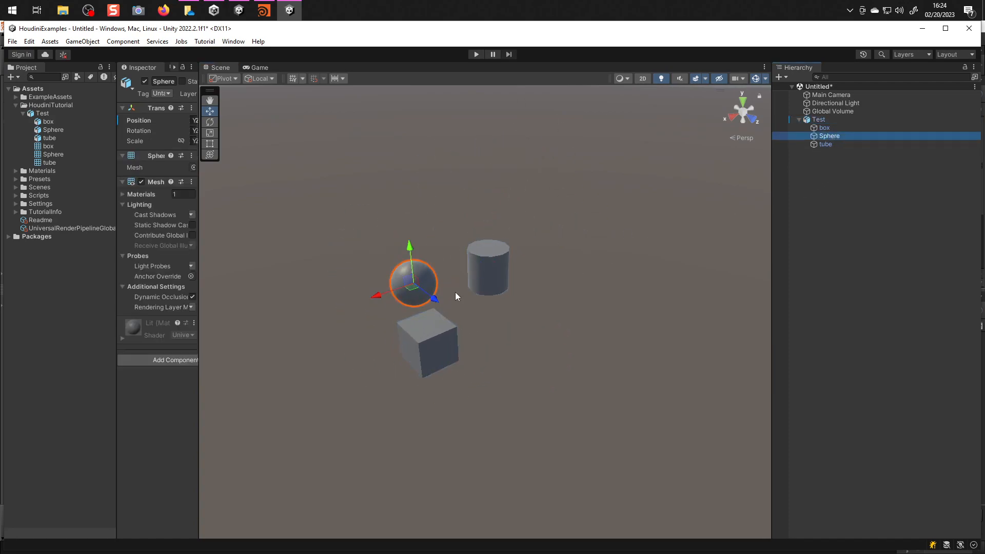
pyautogui.moveTo(410, 293)
pyautogui.mouseDown()
pyautogui.moveTo(400, 344)
pyautogui.moveTo(419, 295)
pyautogui.mouseUp()
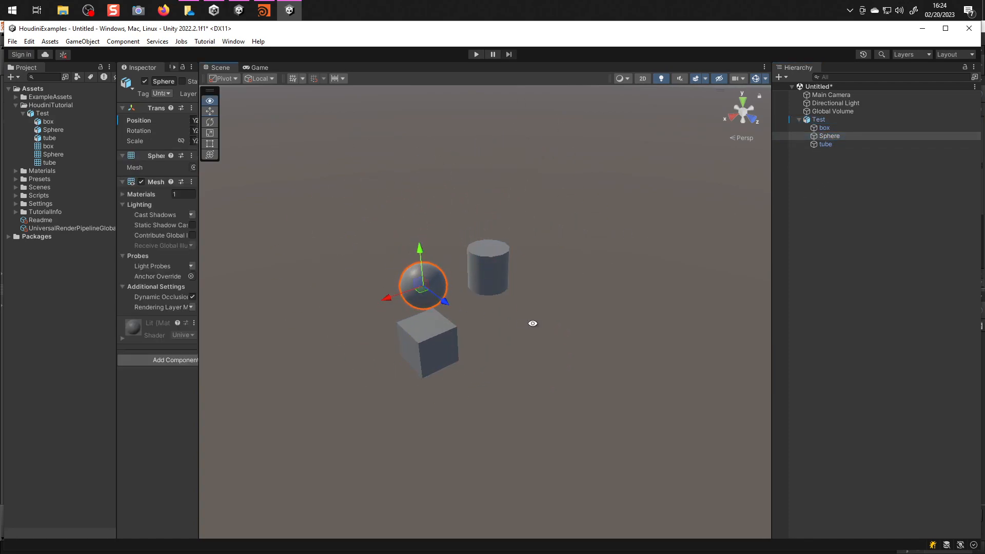
# Switch to Houdini, shift the geo1 node slightly and open its geometry network.
pyautogui.click(263, 10)
pyautogui.moveTo(780, 396)
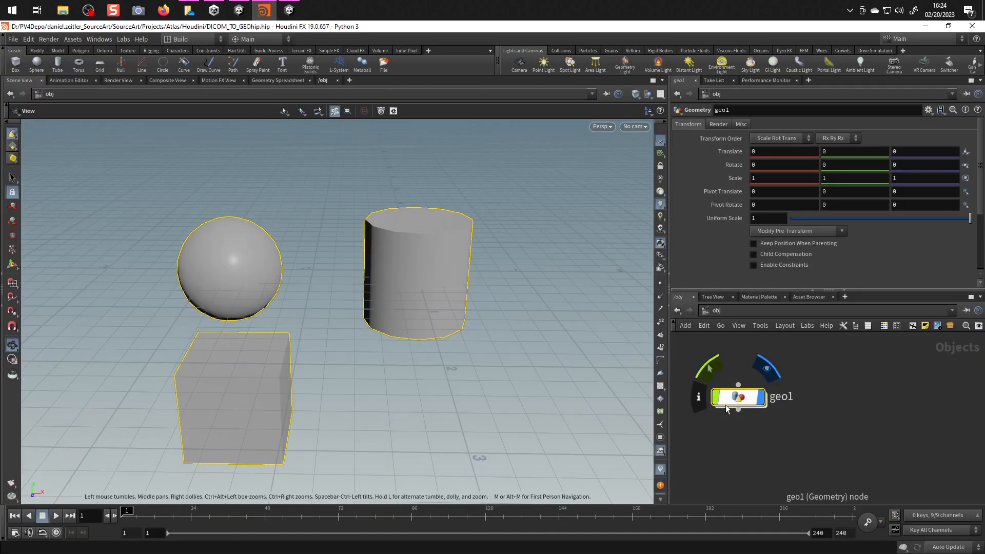
pyautogui.moveTo(740, 397); pyautogui.dragTo(785, 386)
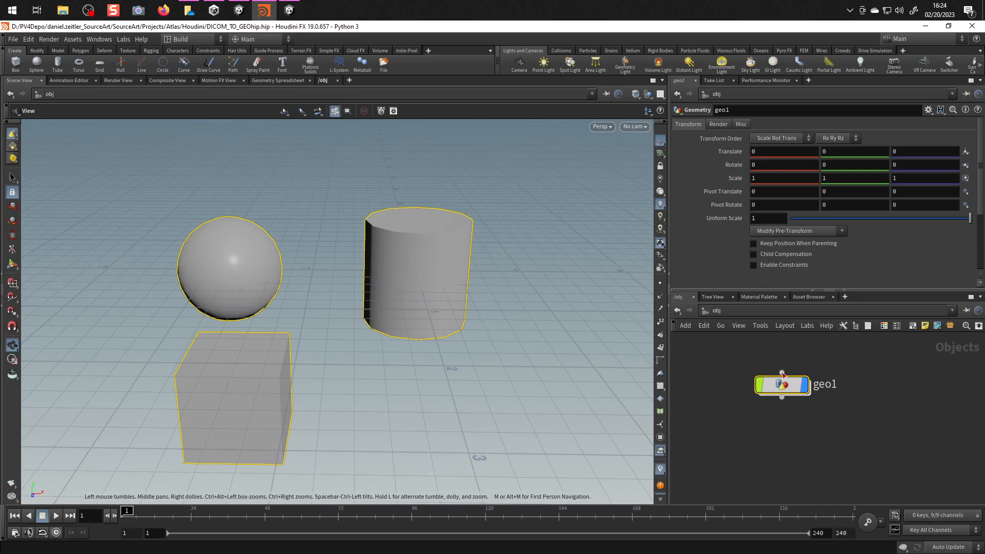
pyautogui.doubleClick(784, 389)
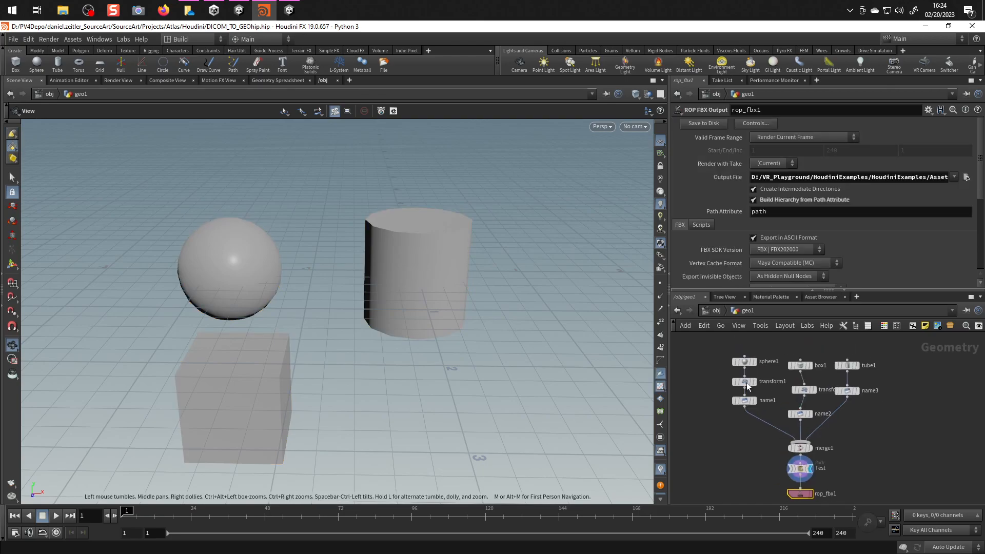
pyautogui.scroll(-2, 801, 411)
pyautogui.moveTo(802, 411); pyautogui.dragTo(769, 421, button='middle')
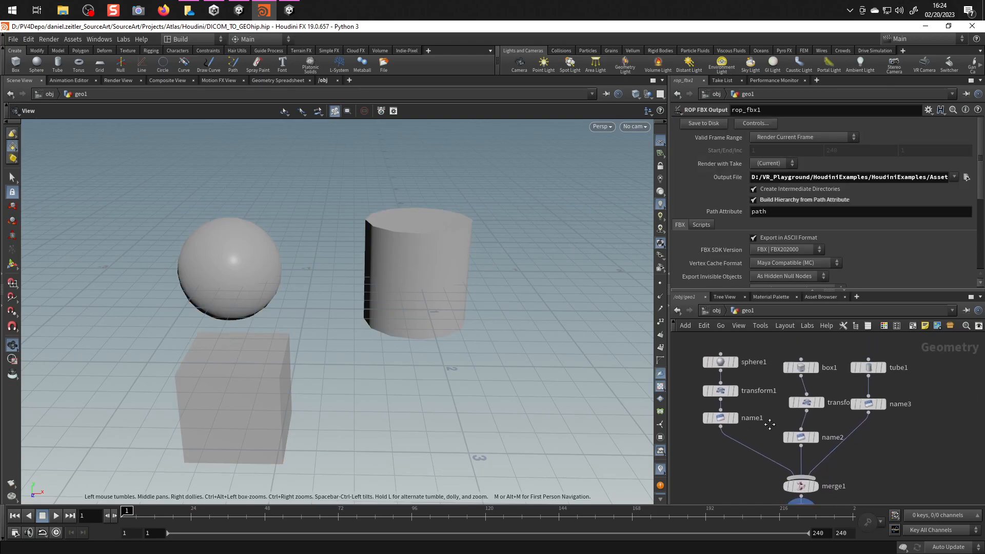
pyautogui.scroll(-1, 766, 453)
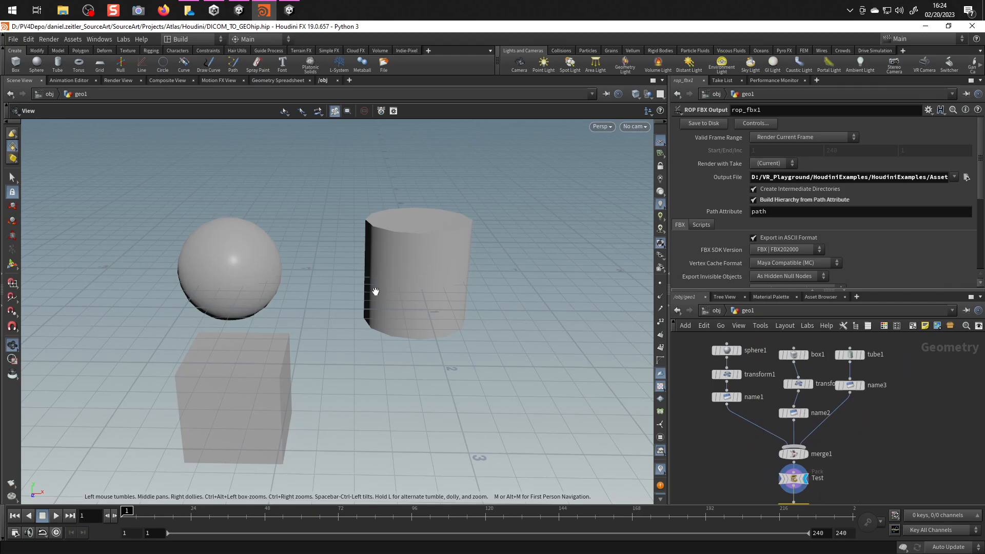
# Show geo1's network in the large network pane and move the box1 node level with sphere1.
pyautogui.click(323, 81)
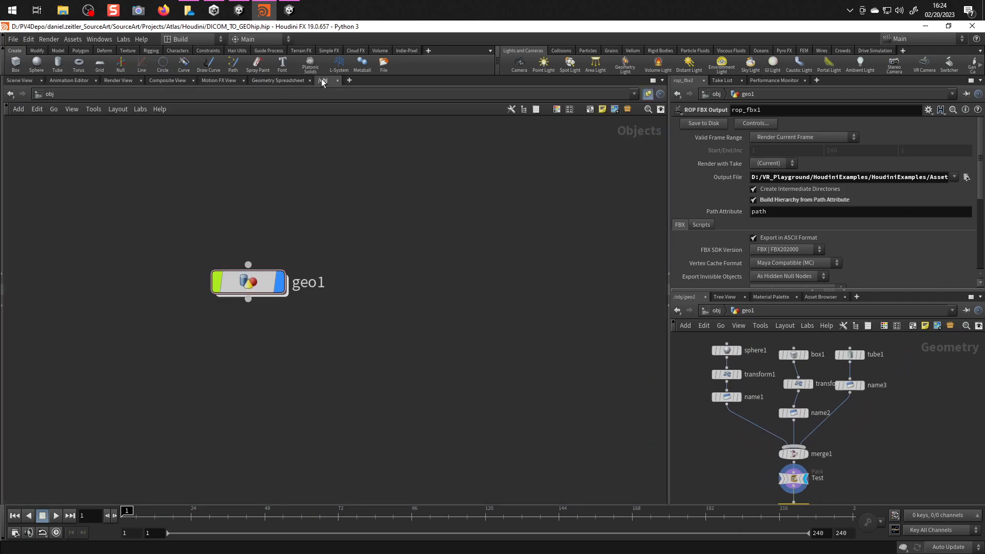
pyautogui.doubleClick(249, 282)
pyautogui.moveTo(534, 337); pyautogui.dragTo(467, 327, button='middle')
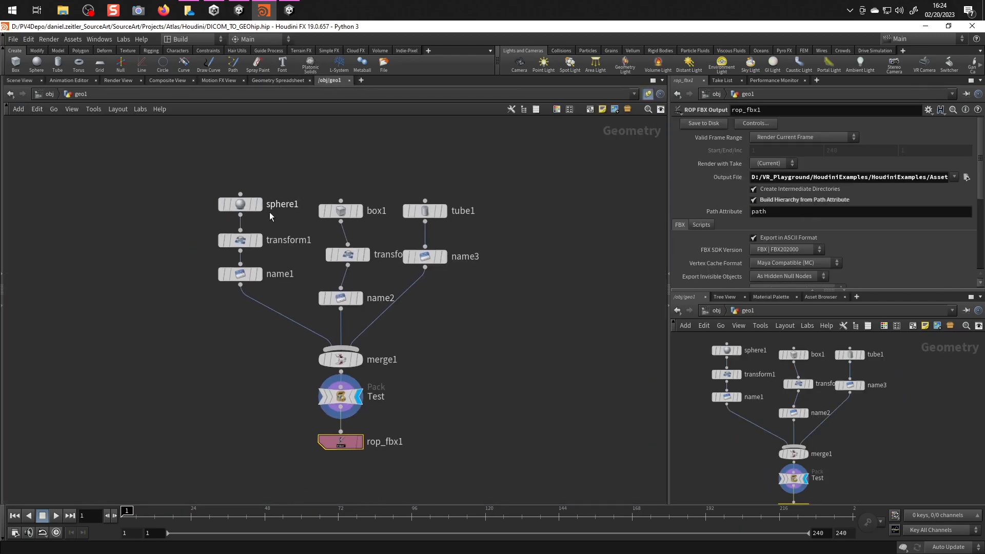
pyautogui.moveTo(349, 213)
pyautogui.moveTo(349, 213); pyautogui.dragTo(349, 207)
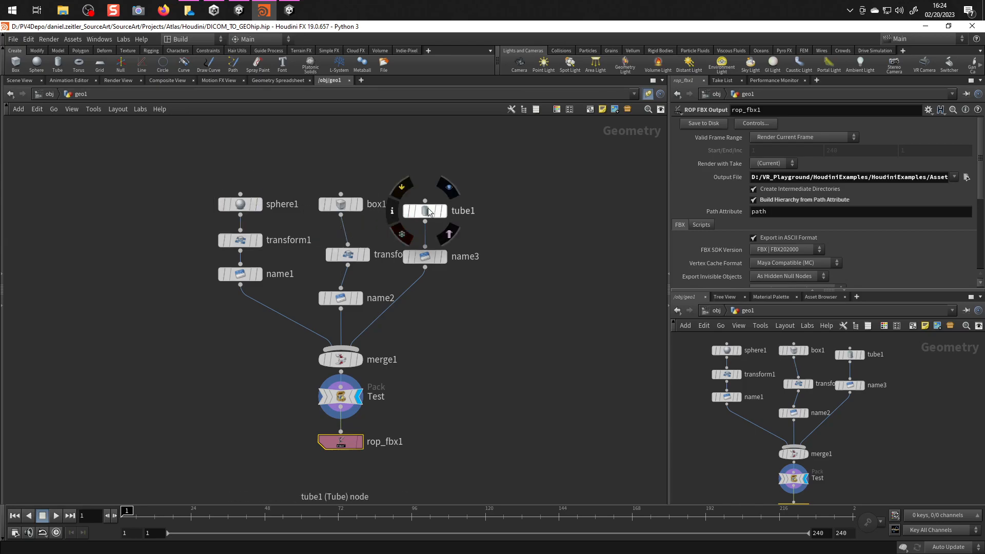
# Examine the parameters of the name3, transform2 and rop_fbx1 nodes in the geo1 network.
pyautogui.click(431, 259)
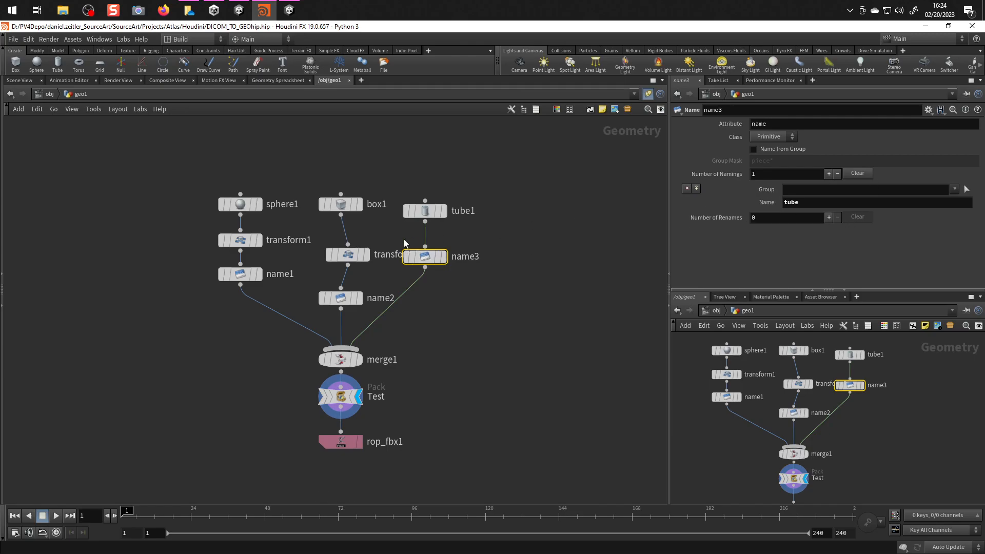
pyautogui.moveTo(466, 266)
pyautogui.click(348, 255)
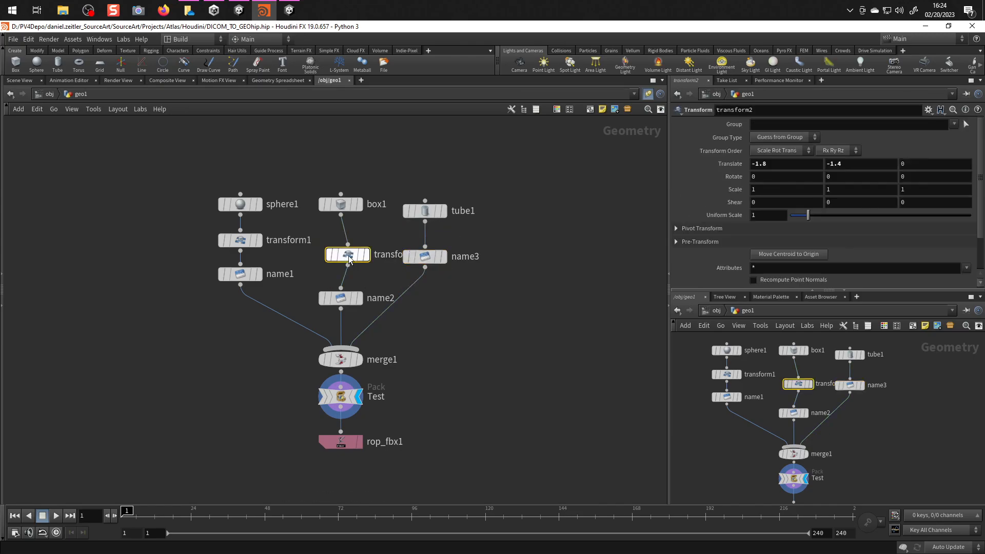
pyautogui.moveTo(494, 345); pyautogui.dragTo(516, 255, button='middle')
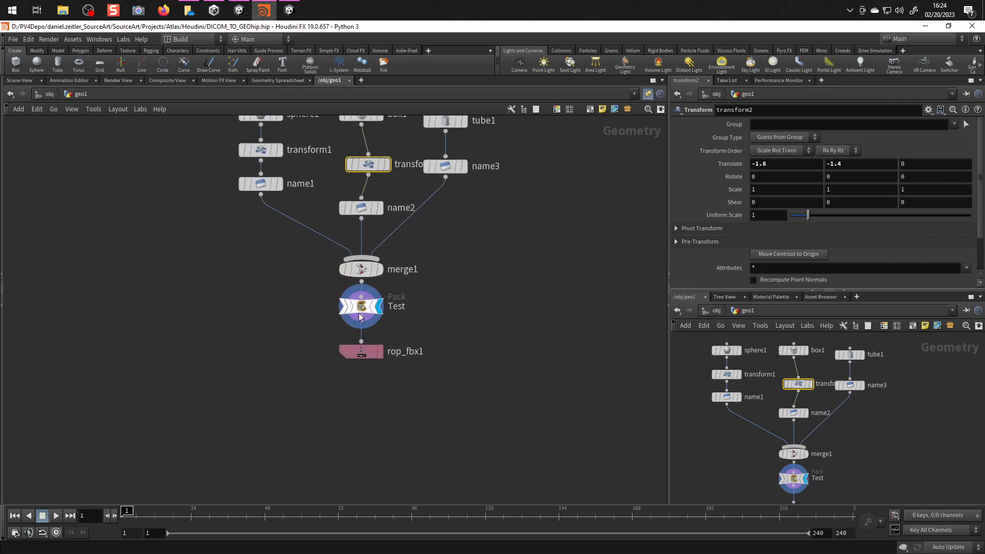
pyautogui.moveTo(364, 311)
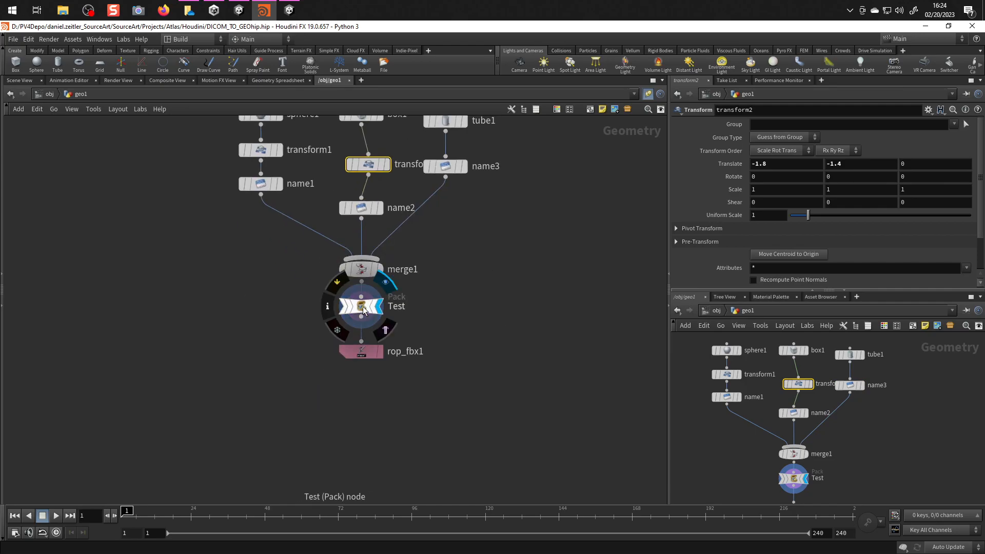
pyautogui.click(361, 352)
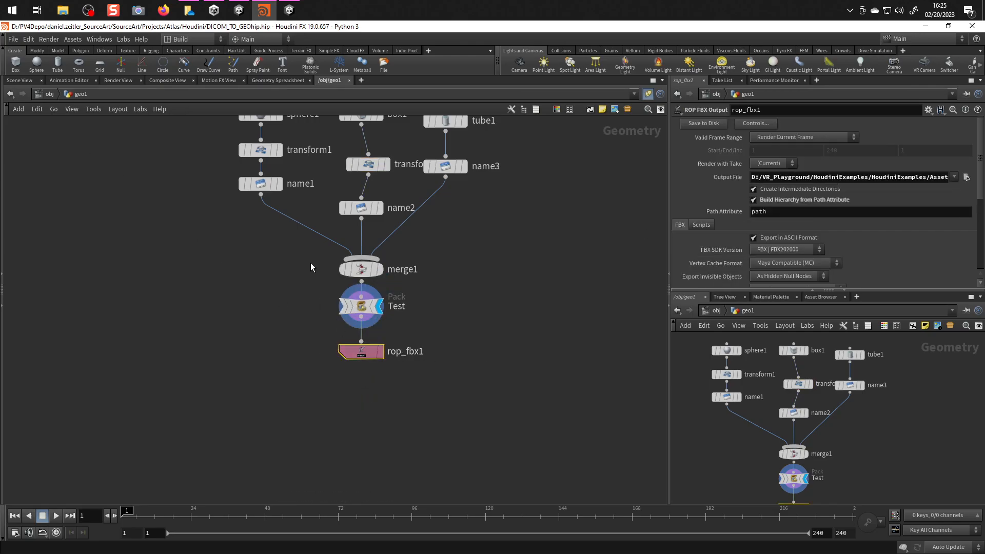
pyautogui.press('h')
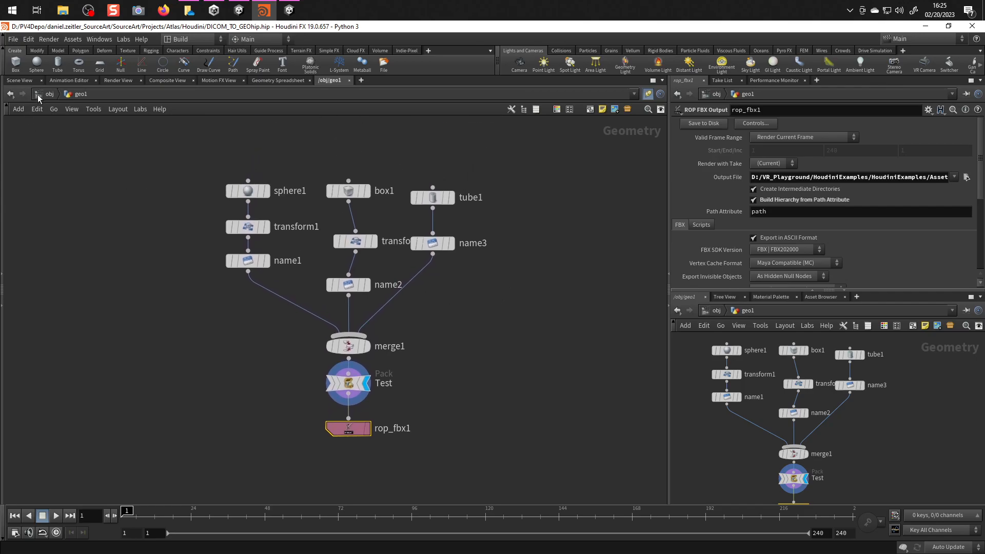
# Return to the 3D scene view at object level and hide the geo1 object.
pyautogui.click(38, 94)
pyautogui.click(374, 290)
pyautogui.click(20, 80)
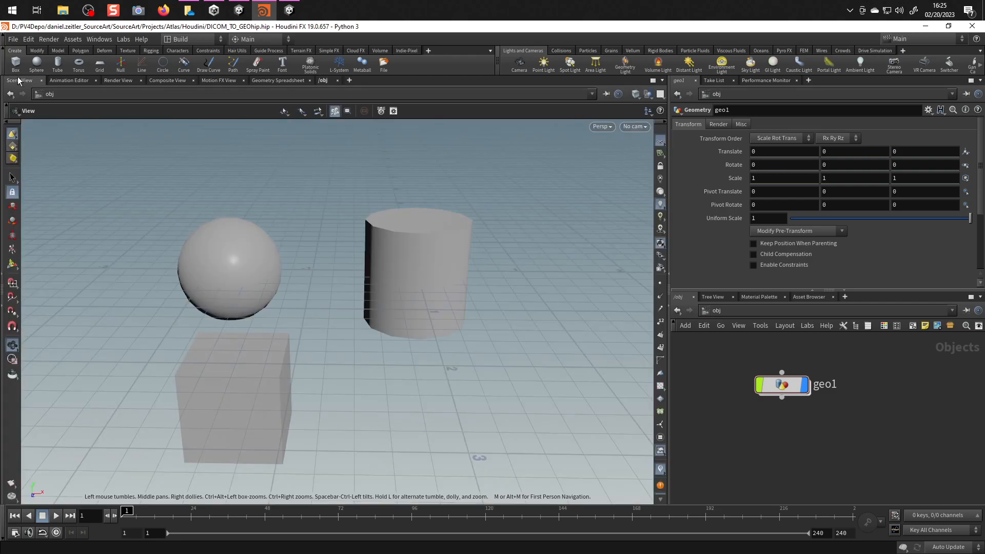
pyautogui.click(805, 385)
# Widen the parameter and network panes and add a new Geometry object beside geo1.
pyautogui.moveTo(667, 405); pyautogui.dragTo(587, 405)
pyautogui.press('Tab')
pyautogui.write('geo')
pyautogui.press('Return')
pyautogui.click(851, 384)
# Rename the new Geometry object as HoudiniTutorial and open its empty network.
pyautogui.doubleClick(895, 385)
pyautogui.doubleClick(895, 386)
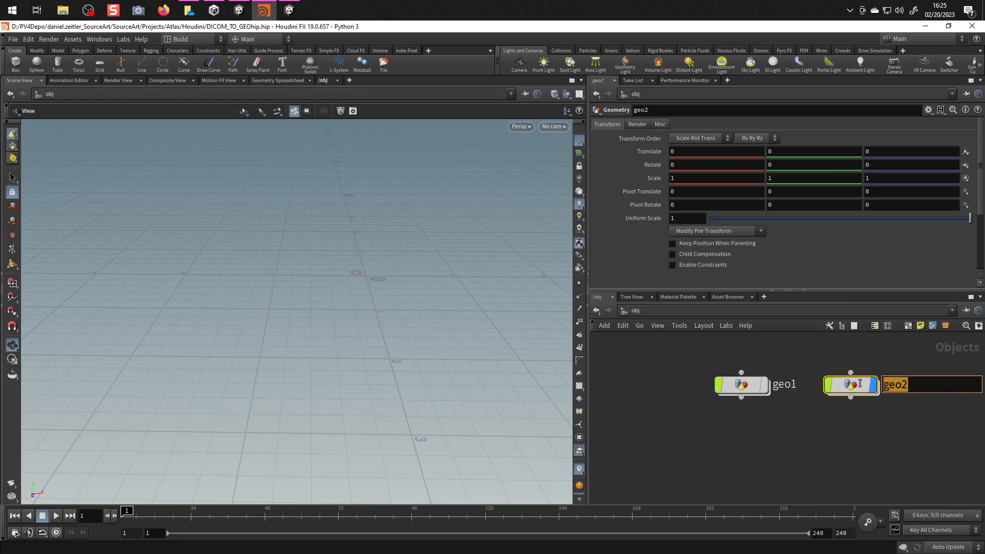
pyautogui.write('T')
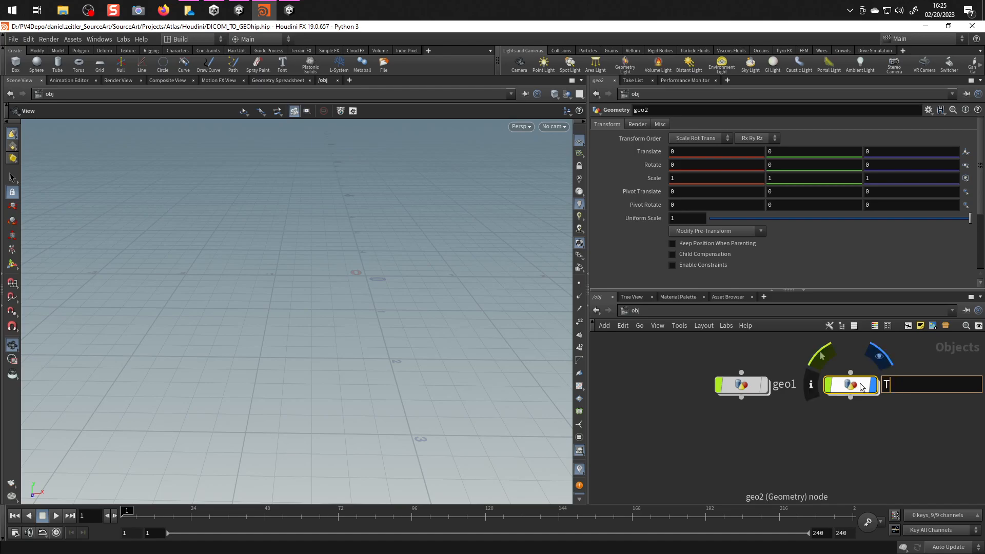
pyautogui.write('oudiniTutorial')
pyautogui.press('Return')
pyautogui.doubleClick(862, 388)
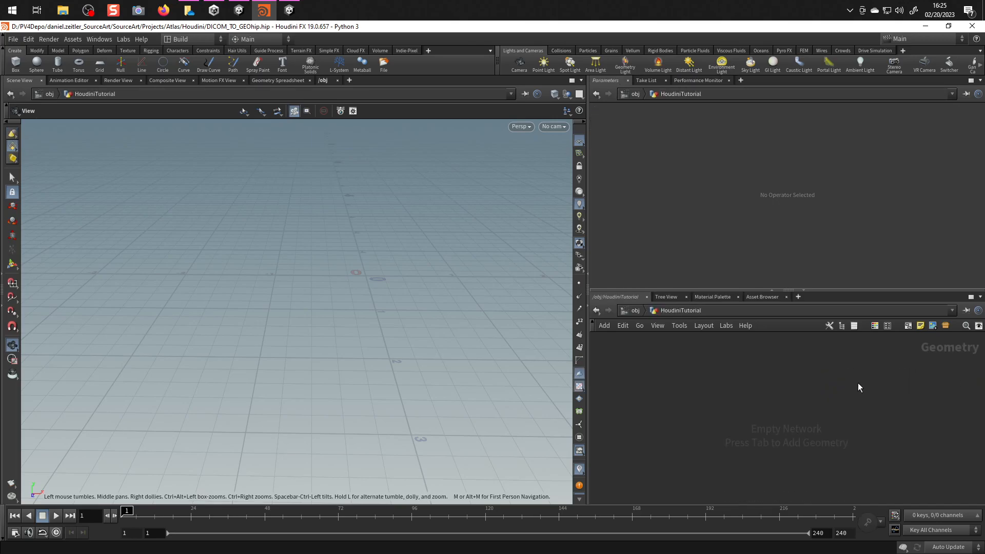
# Add a Box node to the HoudiniTutorial network.
pyautogui.press('Tab')
pyautogui.write('box')
pyautogui.press('Return')
pyautogui.click(689, 366)
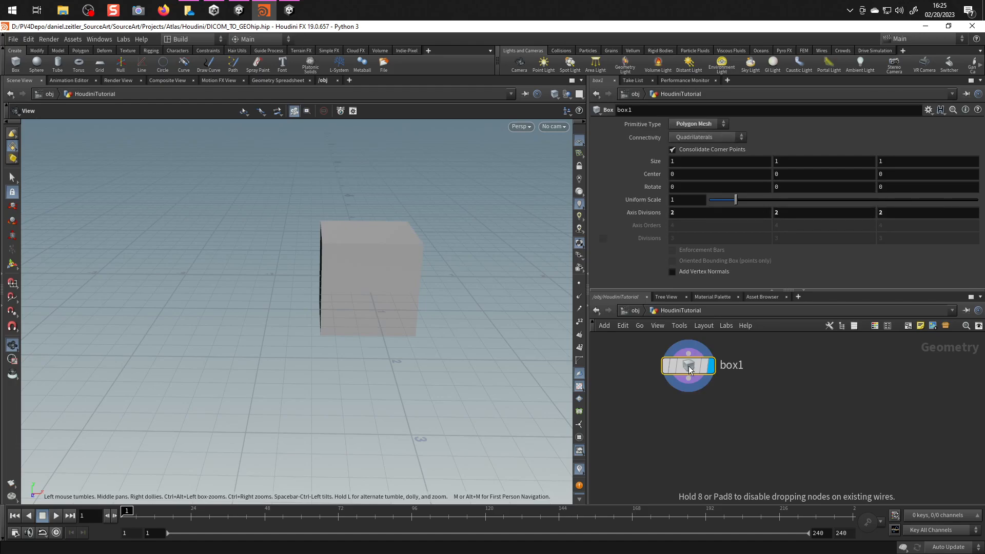
# Add a Sphere node beside the box1 node.
pyautogui.press('Tab')
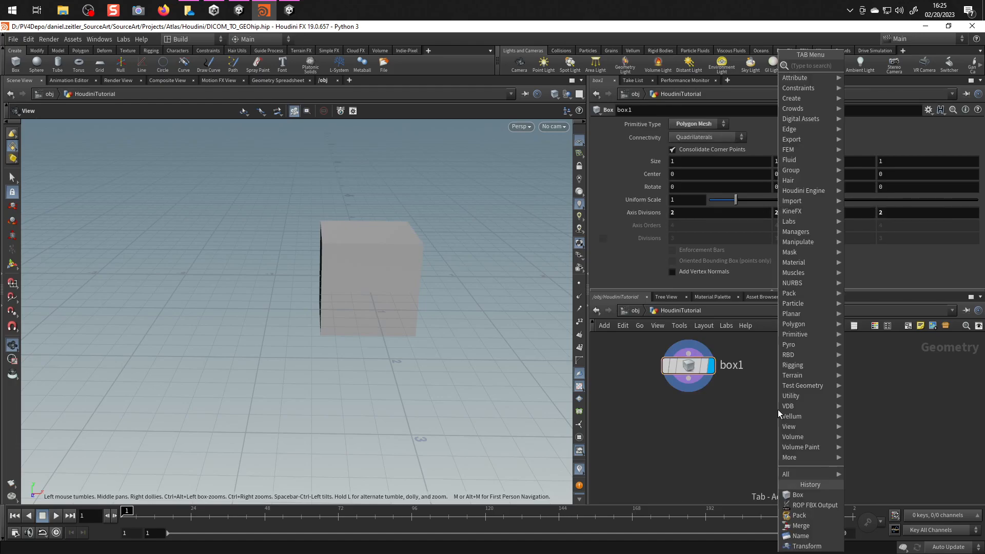
pyautogui.write('sphere')
pyautogui.press('Return')
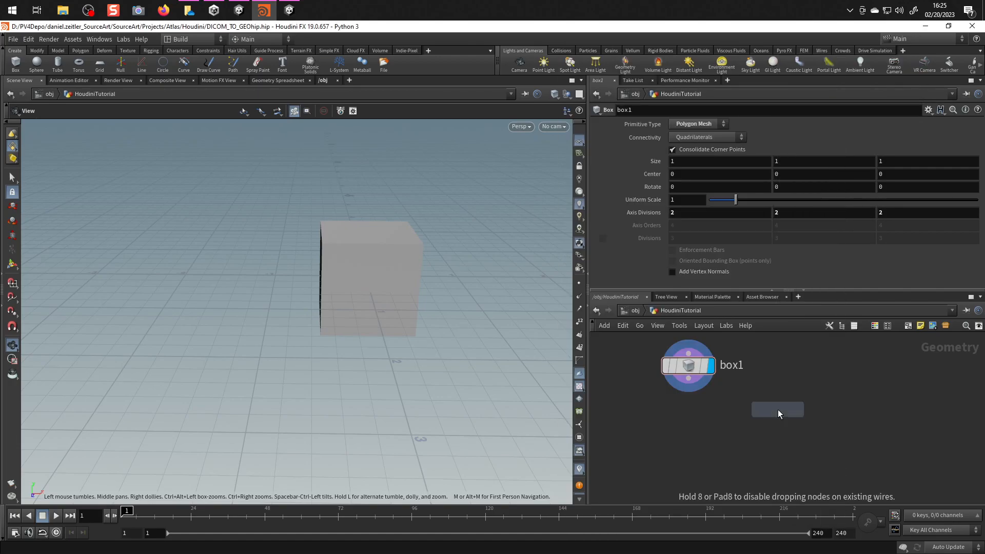
pyautogui.click(781, 374)
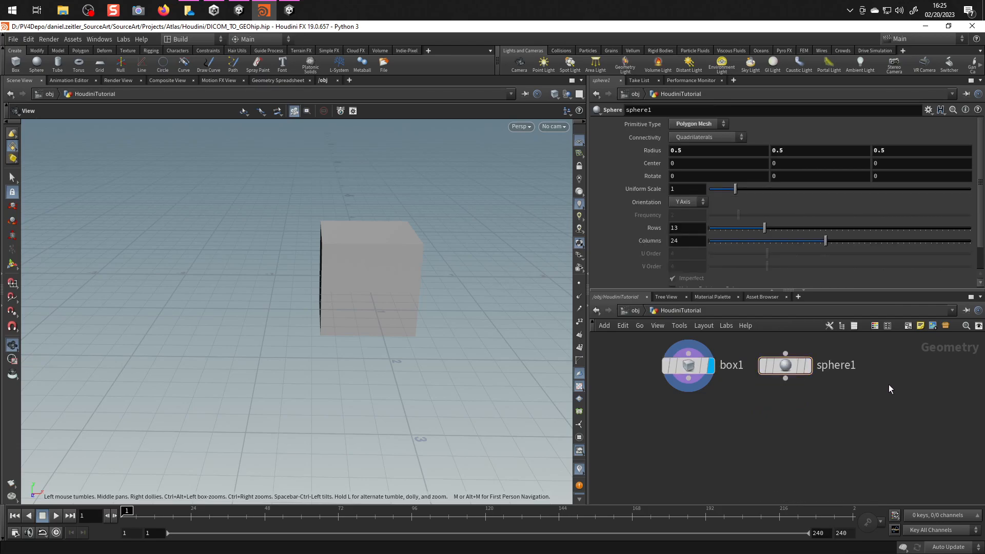
# Add a displayed Tube node beside sphere1 and enable its End Caps.
pyautogui.press('Tab')
pyautogui.write('torus')
pyautogui.press('Return')
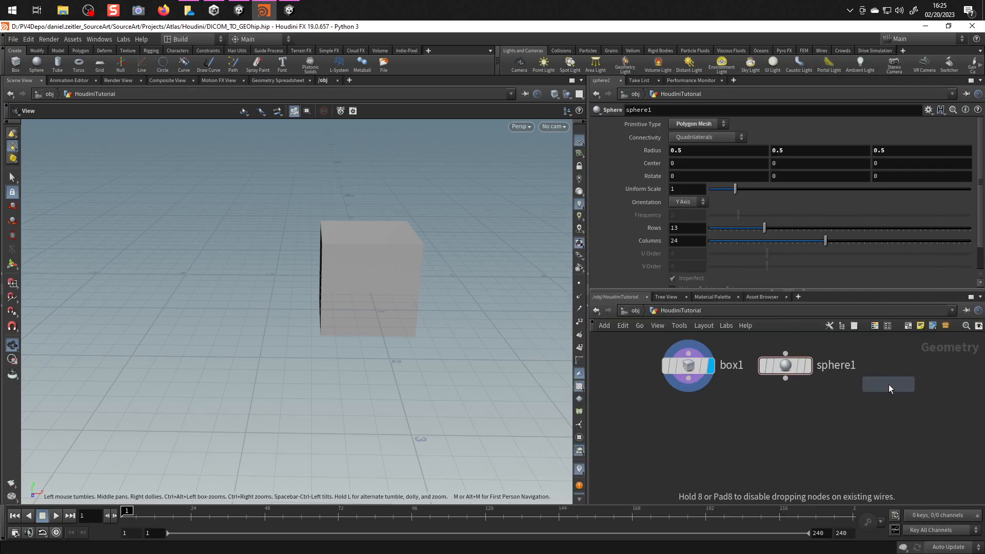
pyautogui.click(892, 367)
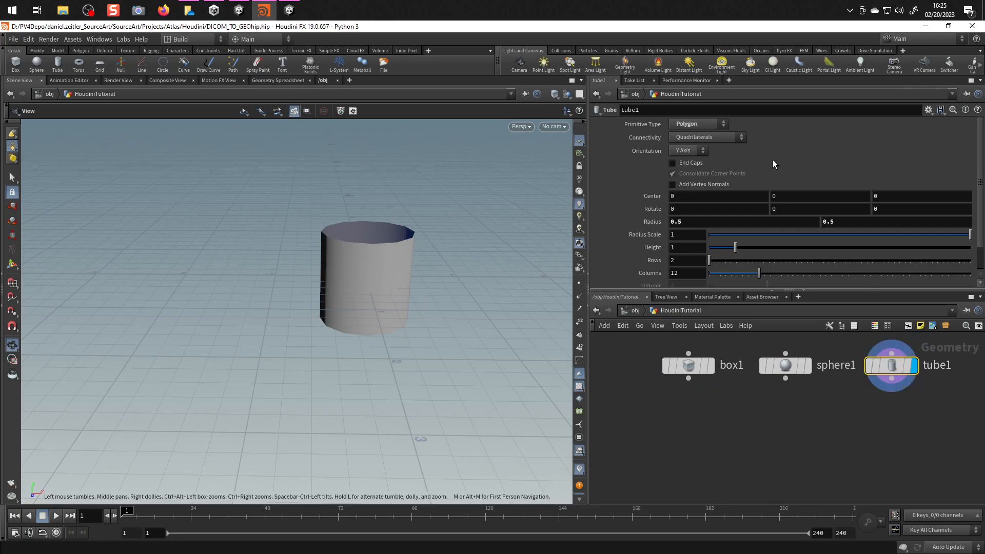
pyautogui.click(672, 163)
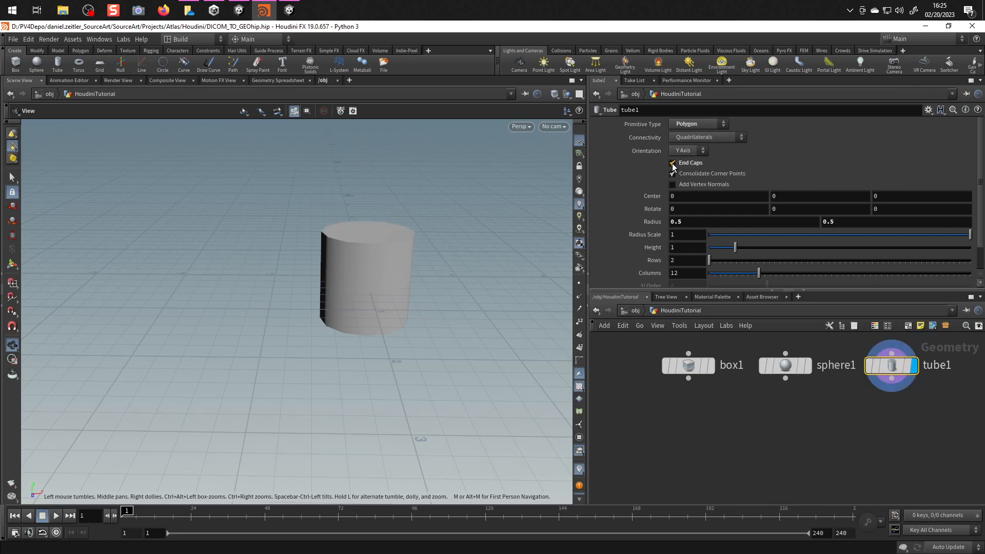
pyautogui.moveTo(385, 203); pyautogui.dragTo(343, 266)
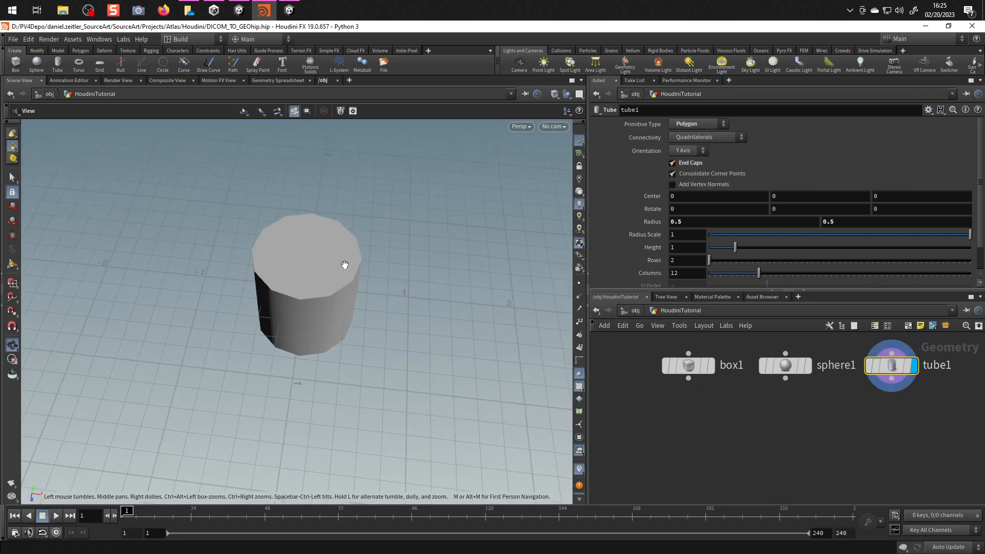
# Template the box1 node so the box shows as a wireframe together with the displayed tube.
pyautogui.click(704, 369)
pyautogui.click(802, 368)
pyautogui.moveTo(314, 357); pyautogui.dragTo(326, 332)
pyautogui.click(707, 368)
# Set the box1 node's Center X to -0.2.
pyautogui.click(696, 368)
pyautogui.scroll(-6, 688, 176)
pyautogui.scroll(6, 687, 175)
pyautogui.scroll(-6, 688, 175)
pyautogui.scroll(7, 689, 175)
pyautogui.scroll(-5, 689, 175)
pyautogui.scroll(2, 690, 175)
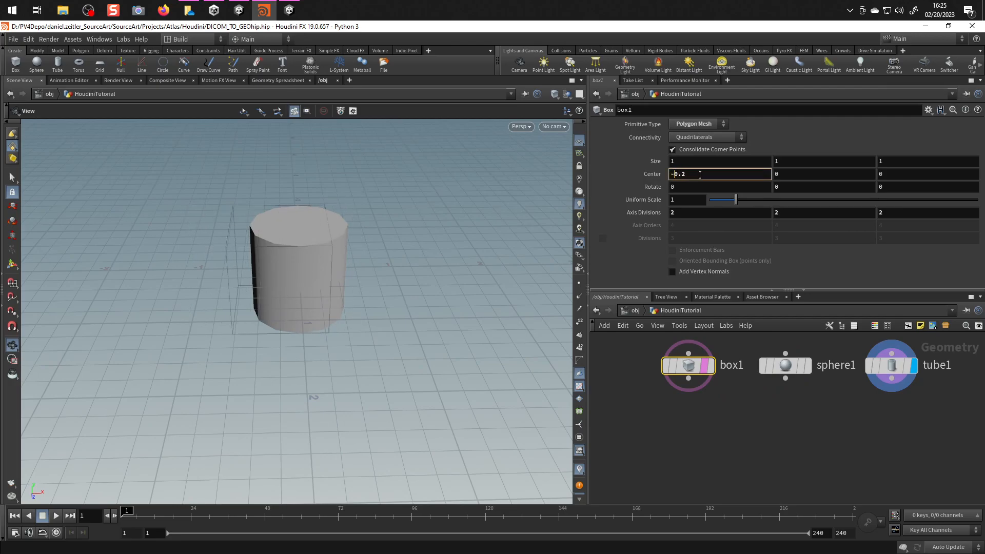
pyautogui.click(683, 433)
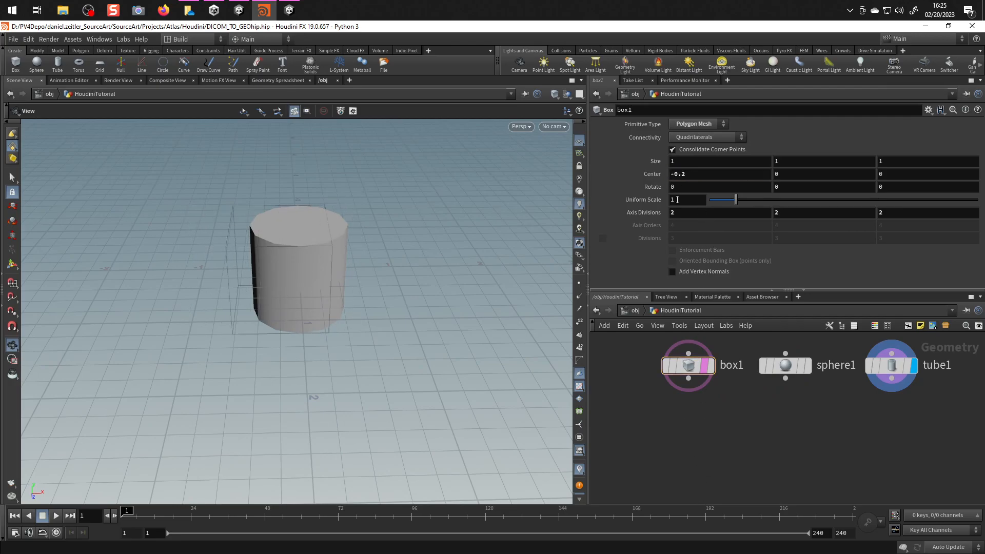
# Reset the box1 node's Center X to 0.
pyautogui.moveTo(696, 179); pyautogui.dragTo(648, 180)
pyautogui.write('0')
pyautogui.click(696, 438)
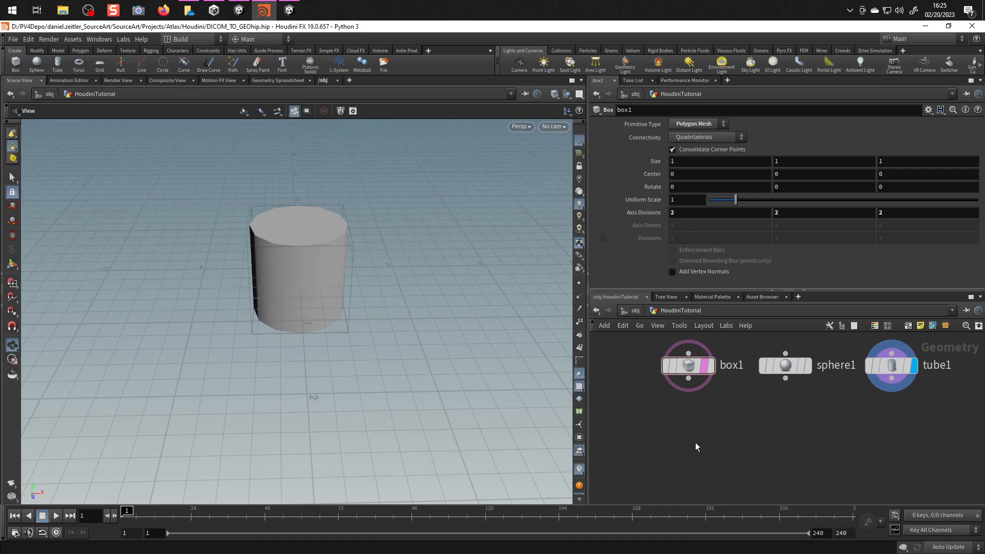
# Add a Transform node below the box1 node.
pyautogui.press('Tab')
pyautogui.write('t')
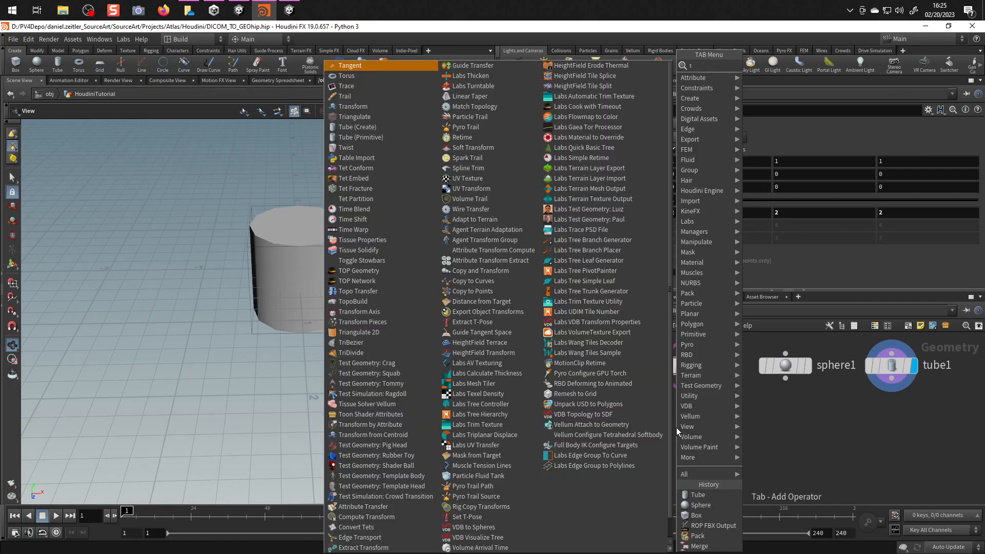
pyautogui.write('rrans')
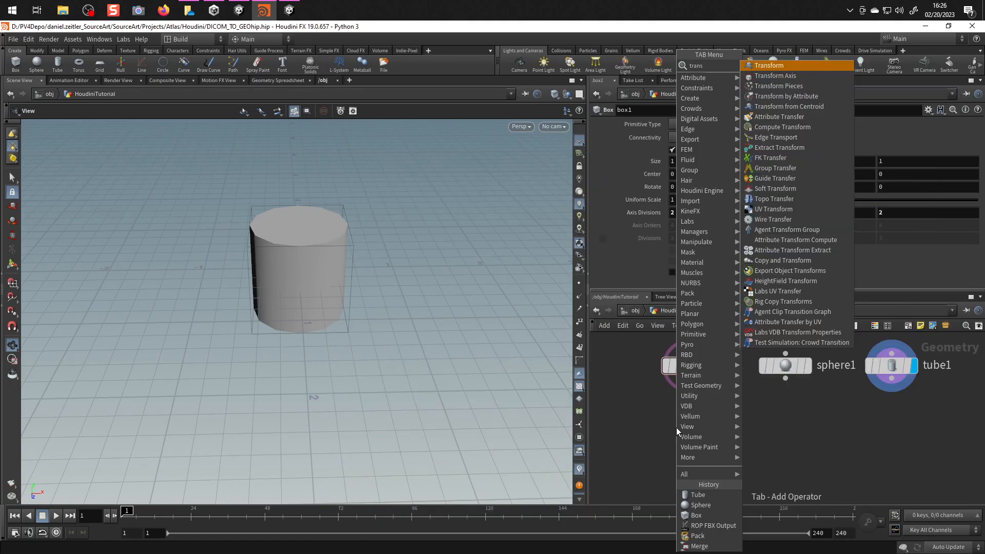
pyautogui.press('Return')
pyautogui.click(691, 413)
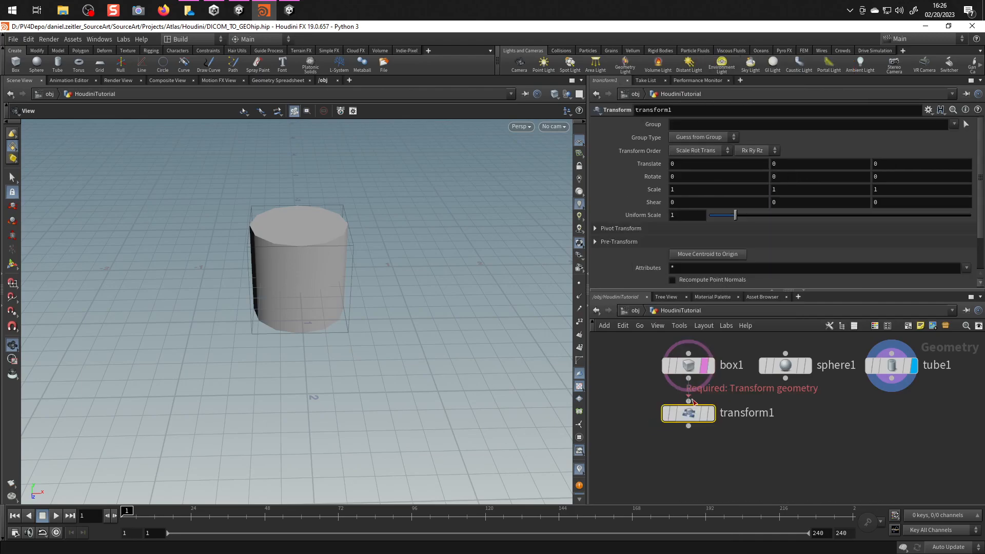
# Feed box1 into the displayed Transform node below it and set its Translate X to -1.
pyautogui.click(686, 164)
pyautogui.scroll(-13, 686, 165)
pyautogui.scroll(2, 686, 165)
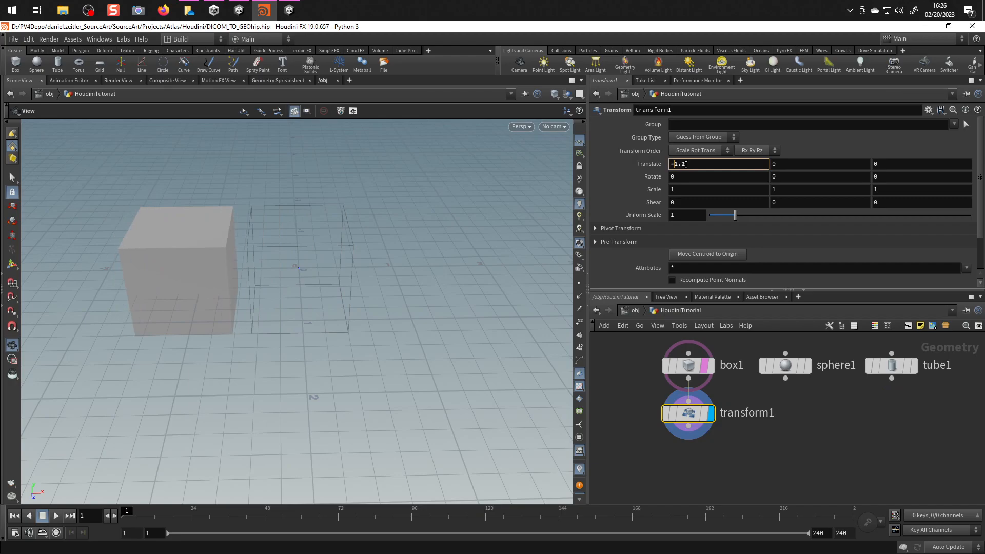
pyautogui.scroll(1, 696, 162)
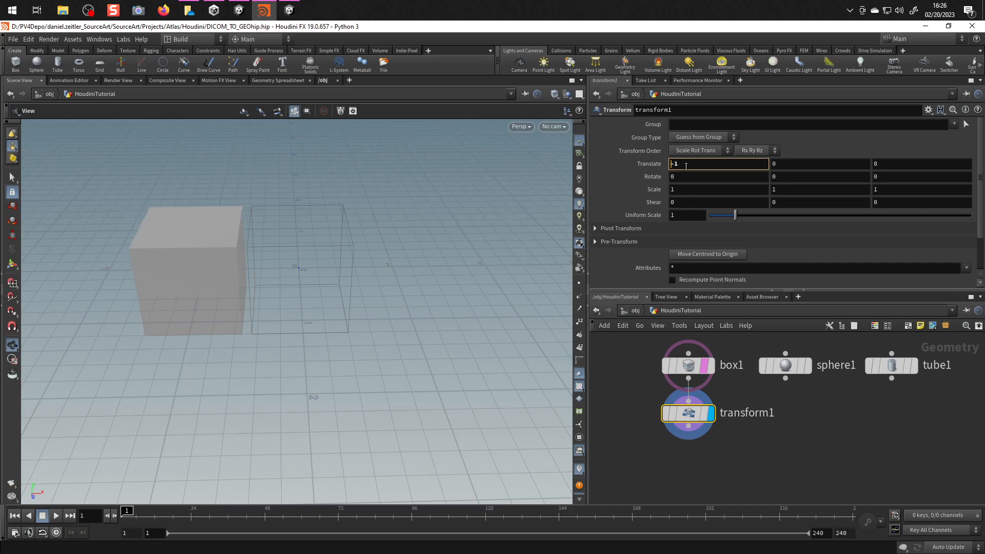
pyautogui.middleClick(696, 166)
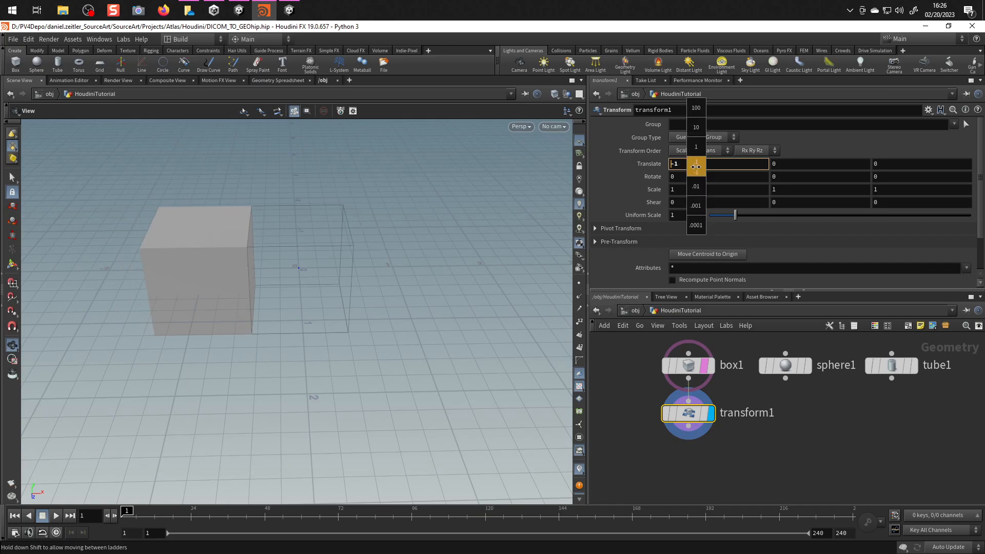
pyautogui.moveTo(696, 165)
pyautogui.mouseDown(button='middle')
pyautogui.moveTo(696, 128)
pyautogui.moveTo(696, 164)
pyautogui.moveTo(699, 150)
pyautogui.moveTo(667, 149)
pyautogui.moveTo(729, 150)
pyautogui.moveTo(699, 151)
pyautogui.moveTo(696, 205)
pyautogui.moveTo(696, 167)
pyautogui.mouseUp(button='middle')
# Add a second Transform node below sphere1 and connect the sphere's output to it.
pyautogui.click(813, 402)
pyautogui.press('Tab')
pyautogui.write('trans')
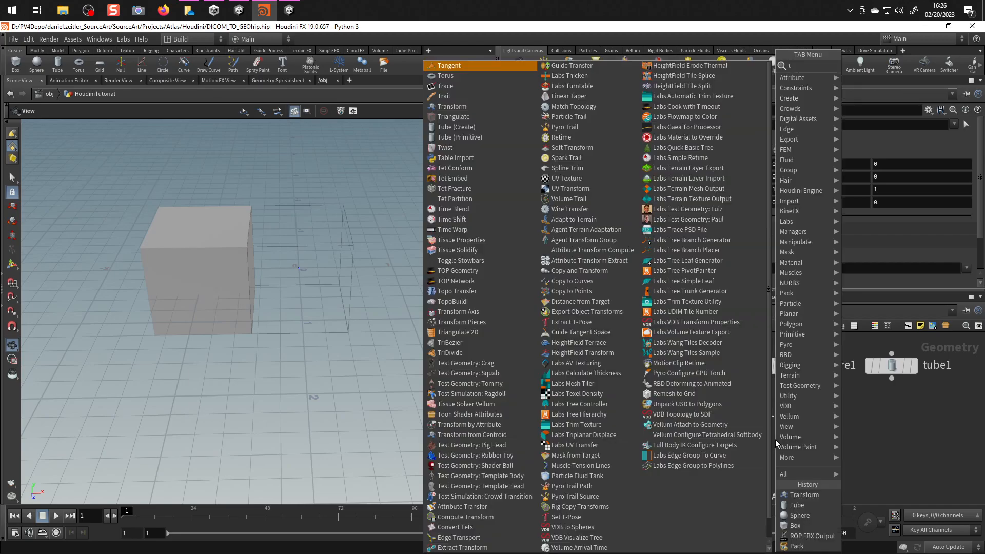
pyautogui.press('Return')
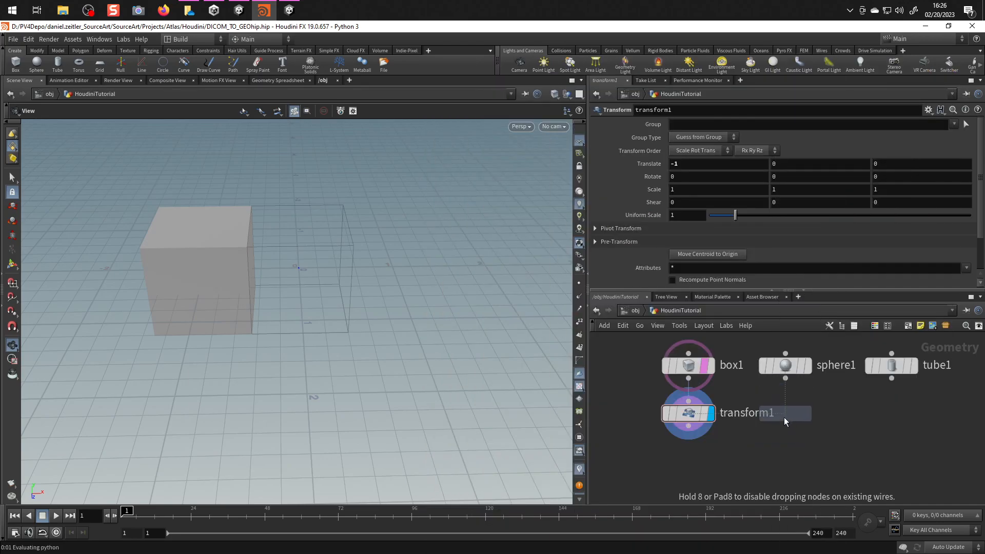
pyautogui.click(784, 417)
pyautogui.moveTo(785, 399); pyautogui.dragTo(786, 379)
# Display the sphere's Transform node and set its Translate Y to 1.
pyautogui.click(790, 166)
pyautogui.write('.5')
pyautogui.click(808, 413)
pyautogui.click(803, 160)
pyautogui.scroll(11, 804, 160)
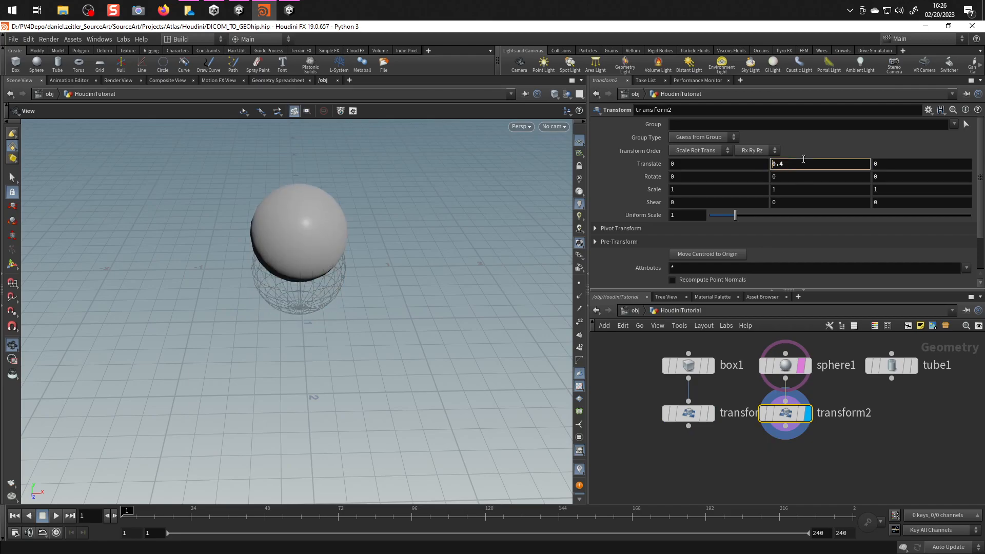
# Add a Transform node below tube1, connect the tube to it and display it.
pyautogui.moveTo(898, 431); pyautogui.dragTo(829, 433, button='middle')
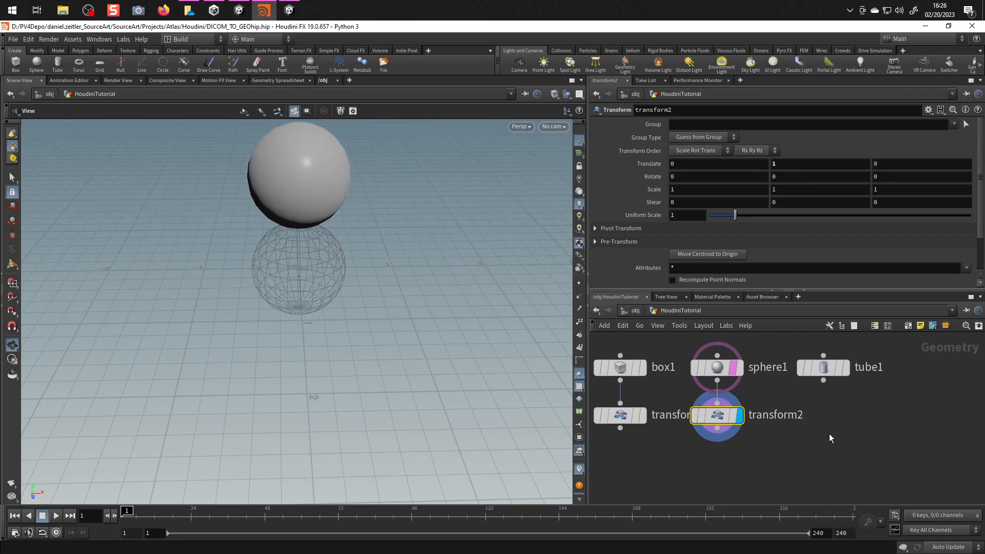
pyautogui.press('Tab')
pyautogui.write('tran')
pyautogui.press('Return')
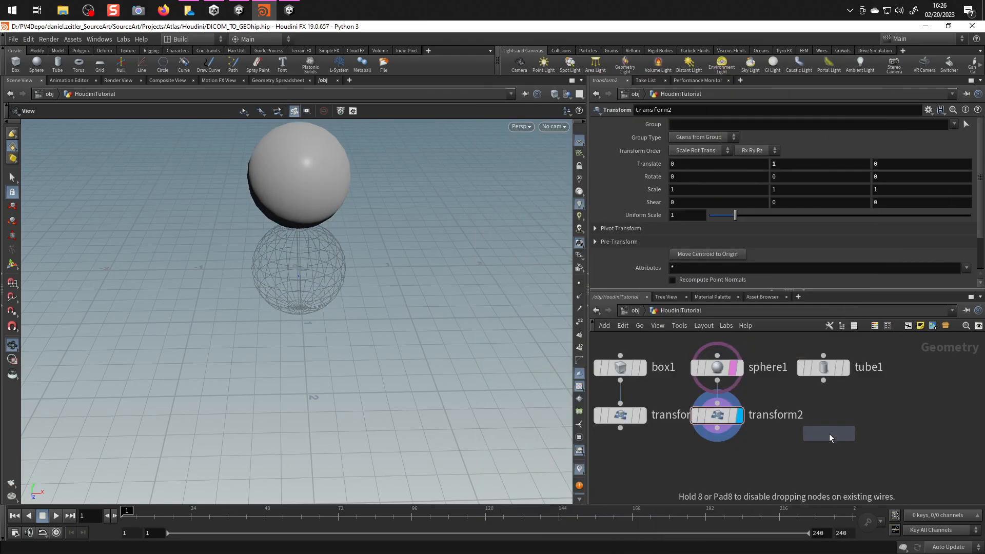
pyautogui.click(824, 402)
pyautogui.moveTo(828, 388); pyautogui.dragTo(832, 410)
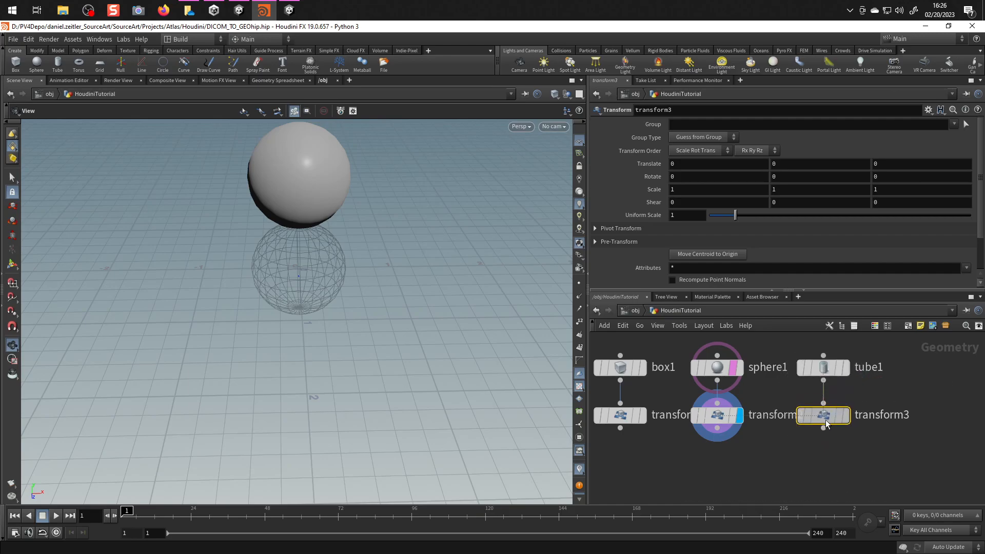
pyautogui.click(846, 415)
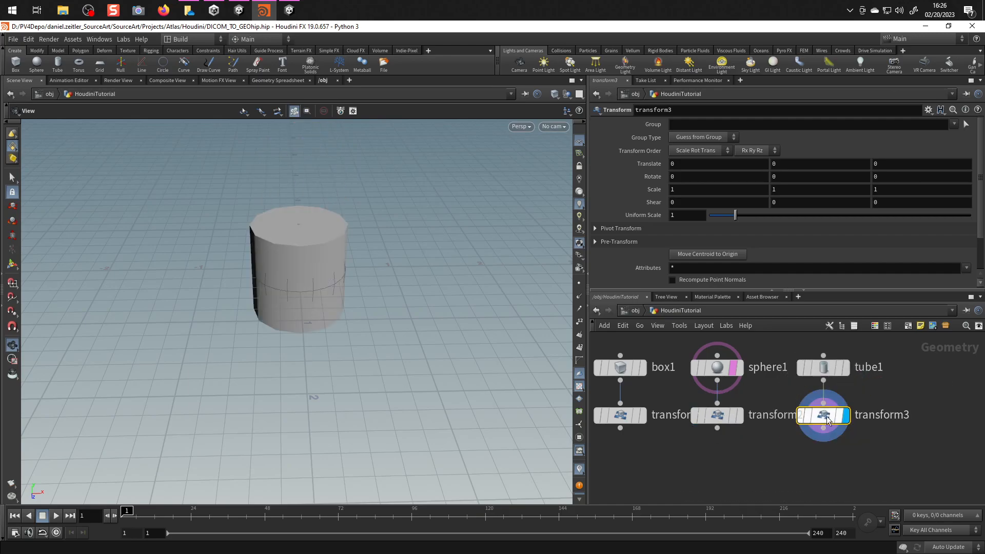
# Set the tube's Transform to Translate Y -0.7 and Z -0.9, and switch the display to the sphere's Transform node.
pyautogui.click(807, 163)
pyautogui.write('-0.7')
pyautogui.click(905, 163)
pyautogui.write('-0.9')
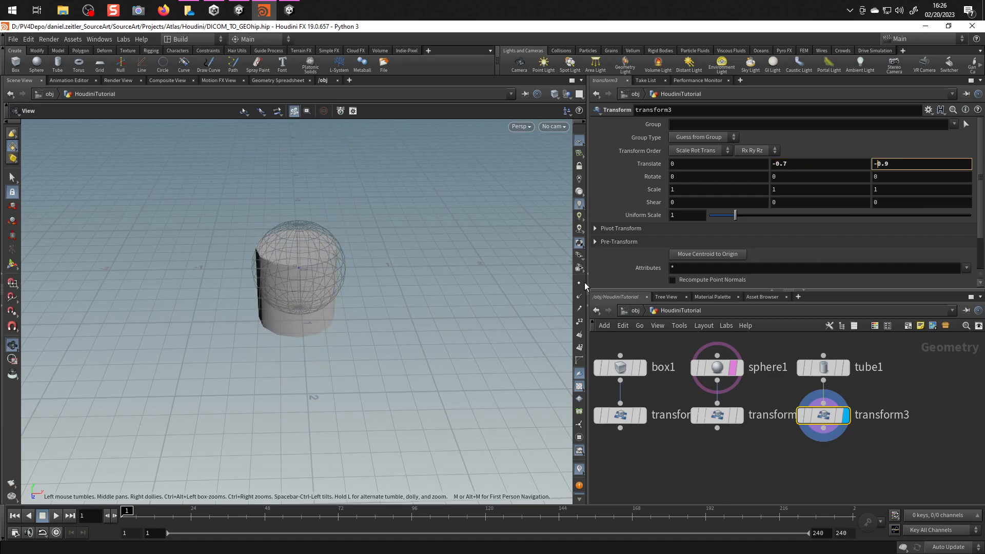
pyautogui.press('Return')
pyautogui.press('h')
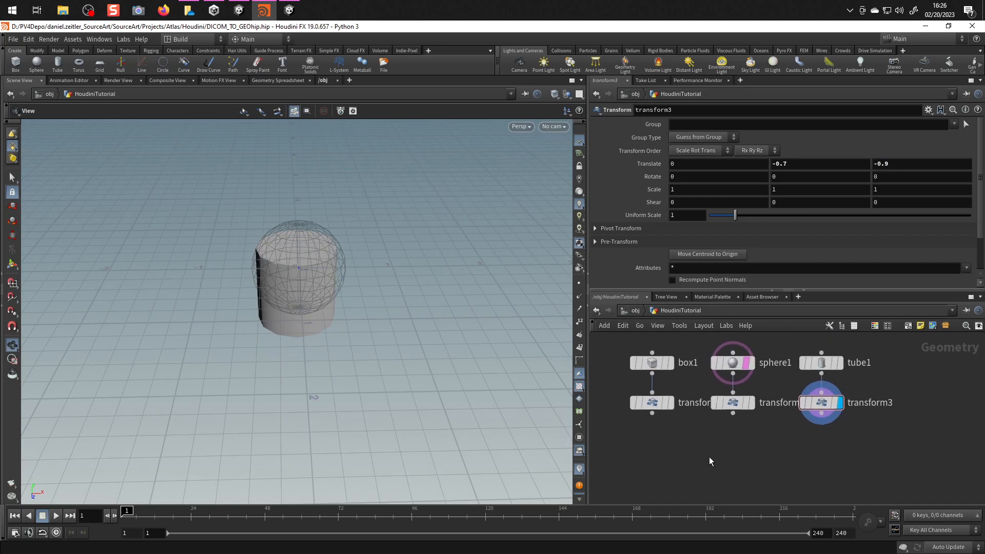
pyautogui.click(753, 404)
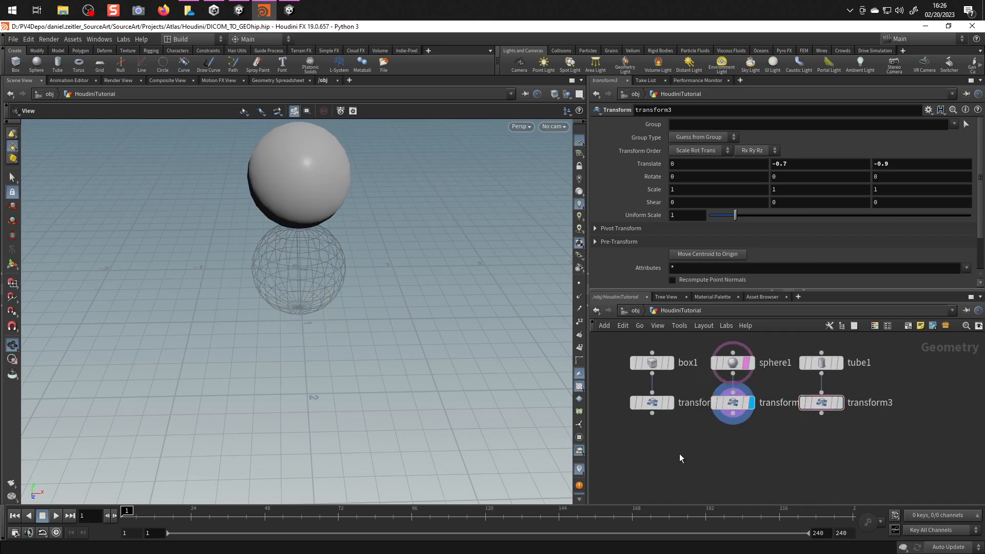
# Add a Name node below the box's Transform node and connect the transform's output to it.
pyautogui.press('Tab')
pyautogui.write('merge')
pyautogui.press('Return')
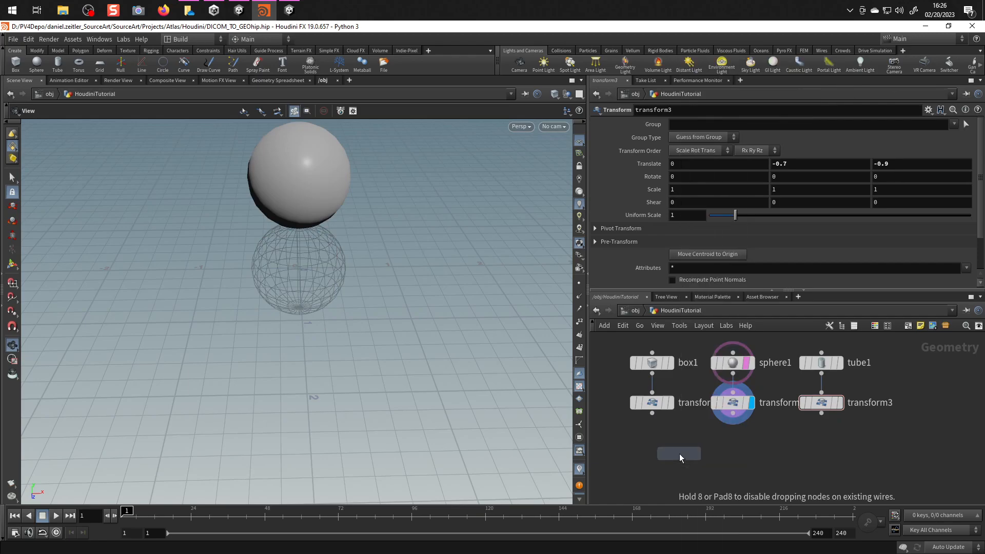
pyautogui.click(649, 451)
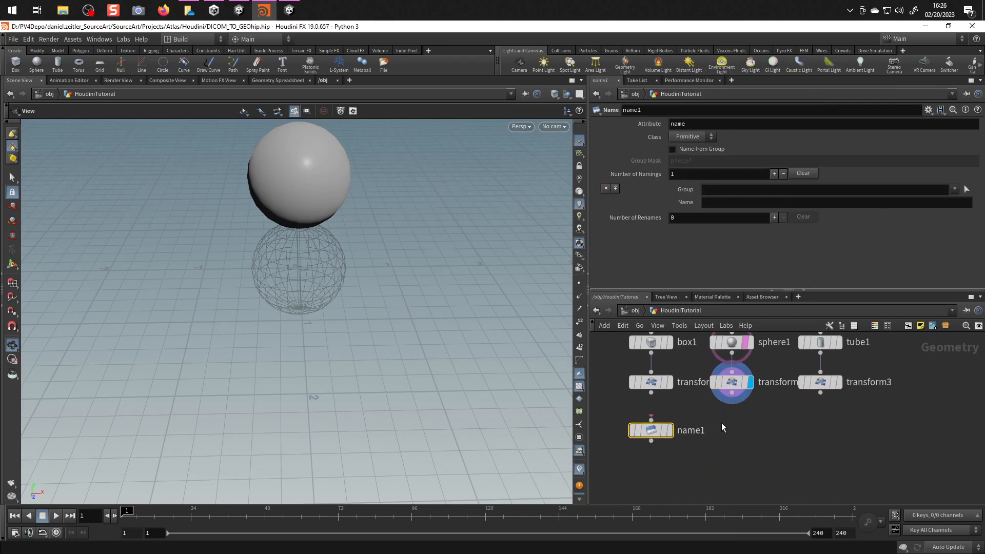
pyautogui.moveTo(677, 407); pyautogui.dragTo(778, 429, button='middle')
pyautogui.moveTo(650, 398); pyautogui.dragTo(652, 414, button='middle')
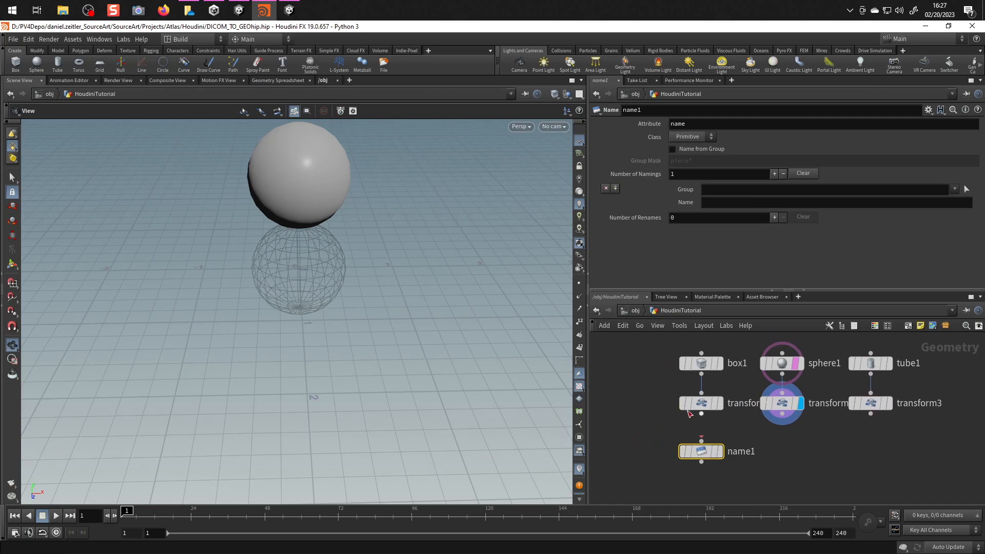
pyautogui.moveTo(702, 414); pyautogui.dragTo(700, 449)
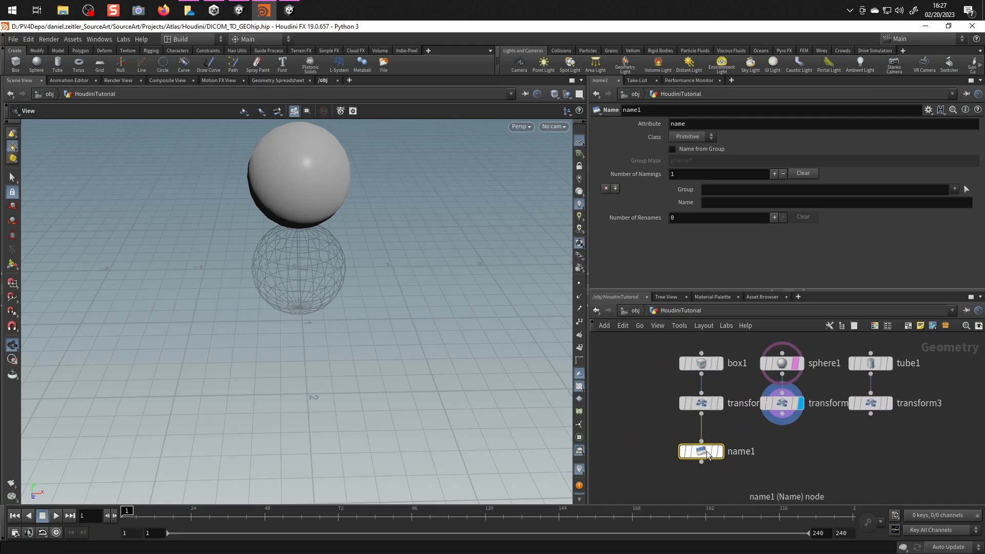
# Display the box's Name node and set its Name value to Box.
pyautogui.press('r')
pyautogui.click(717, 201)
pyautogui.press('Return')
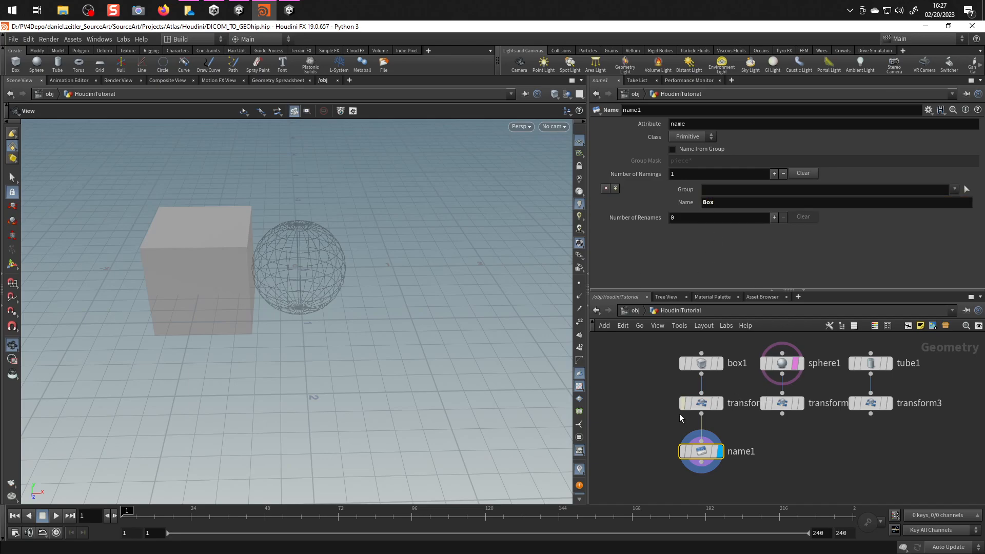
# Compare the primitive attributes of the box's Transform and Name nodes in the Geometry Spreadsheet.
pyautogui.click(699, 404)
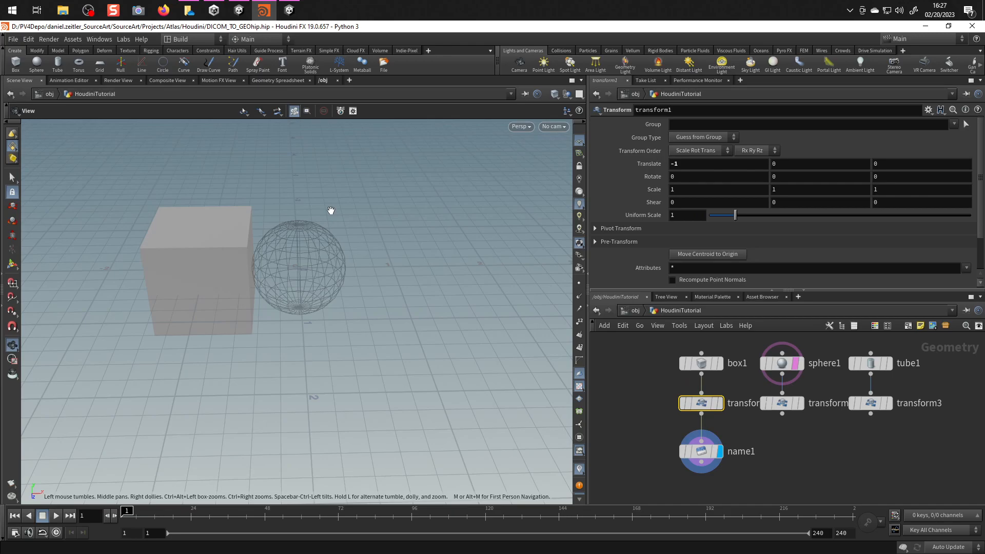
pyautogui.click(274, 80)
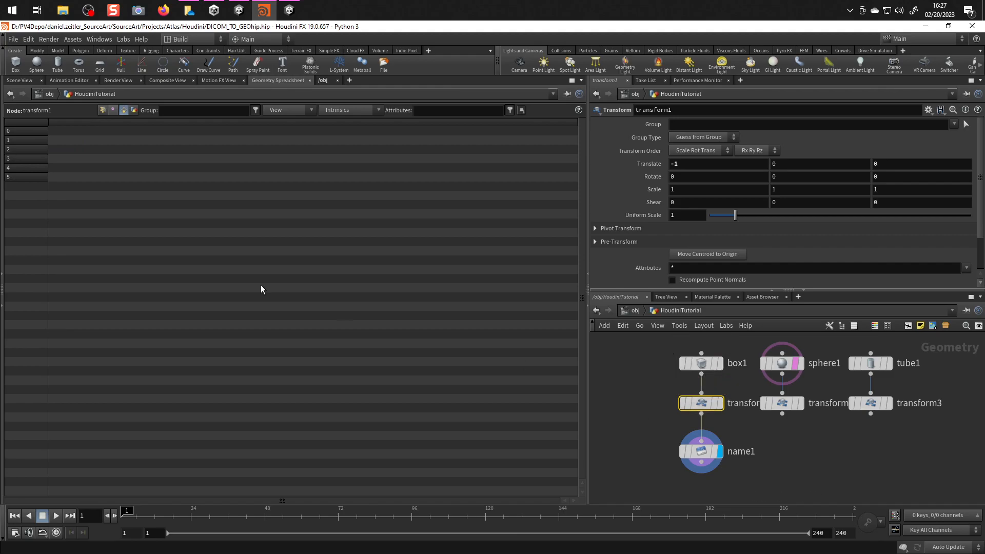
pyautogui.click(703, 453)
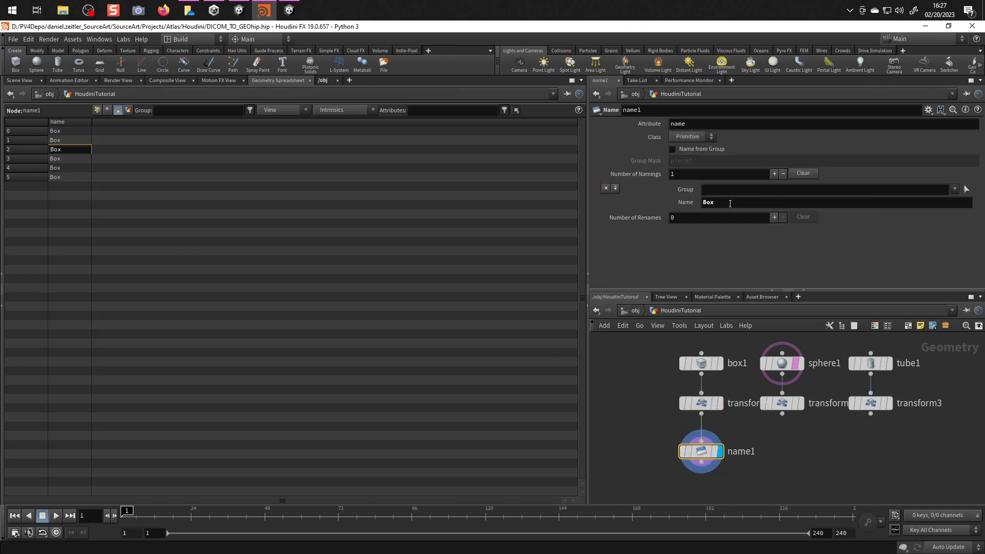
pyautogui.moveTo(731, 203); pyautogui.dragTo(683, 204)
pyautogui.click(65, 128)
pyautogui.click(60, 139)
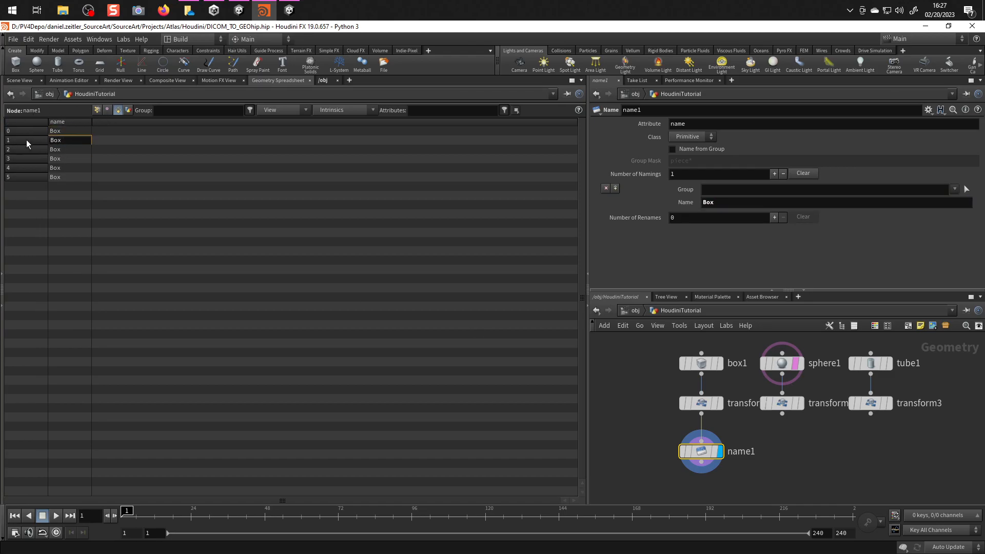
pyautogui.click(63, 177)
pyautogui.click(70, 129)
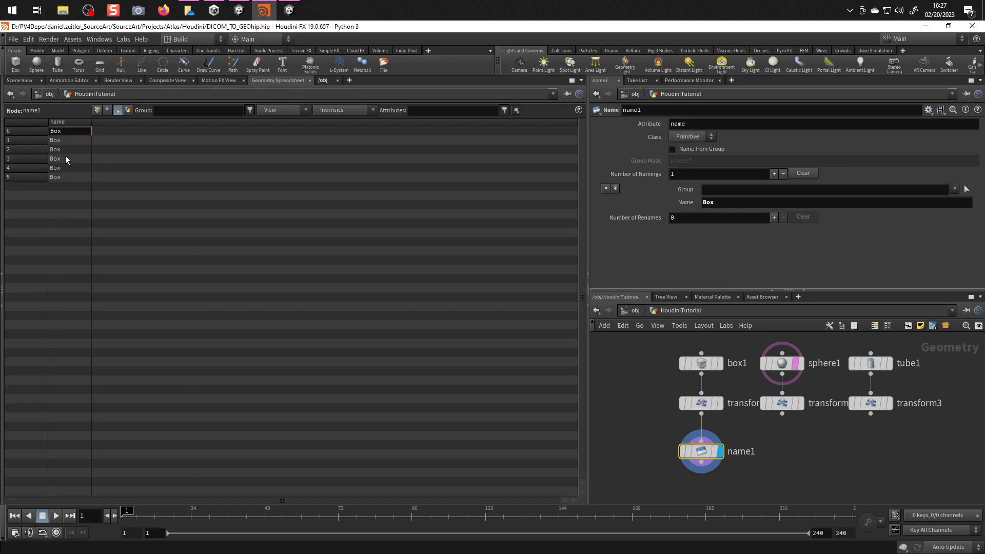
# Add a Name node fed by the sphere's Transform node and set its Name value to Sphere.
pyautogui.moveTo(796, 470); pyautogui.dragTo(781, 447, button='middle')
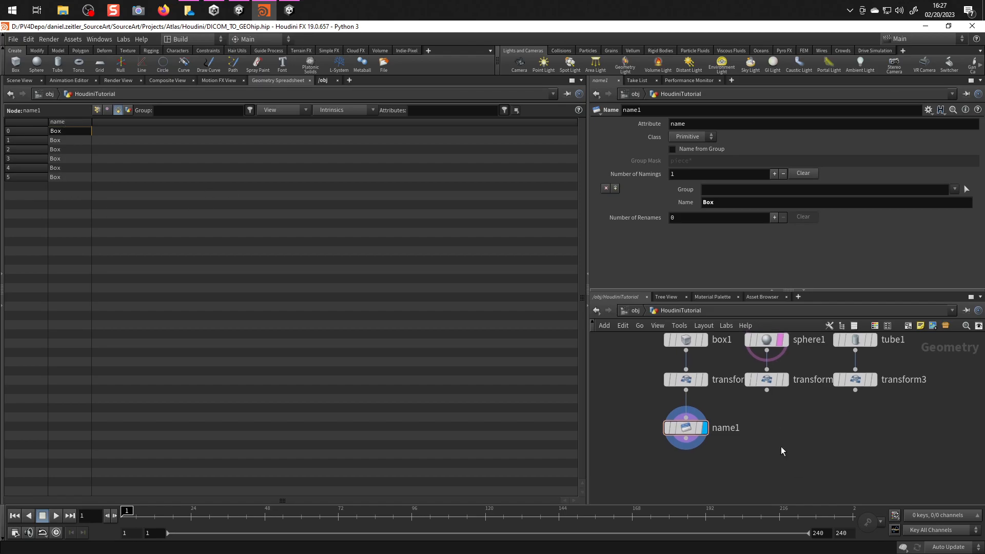
pyautogui.press('Tab')
pyautogui.write('name')
pyautogui.press('Return')
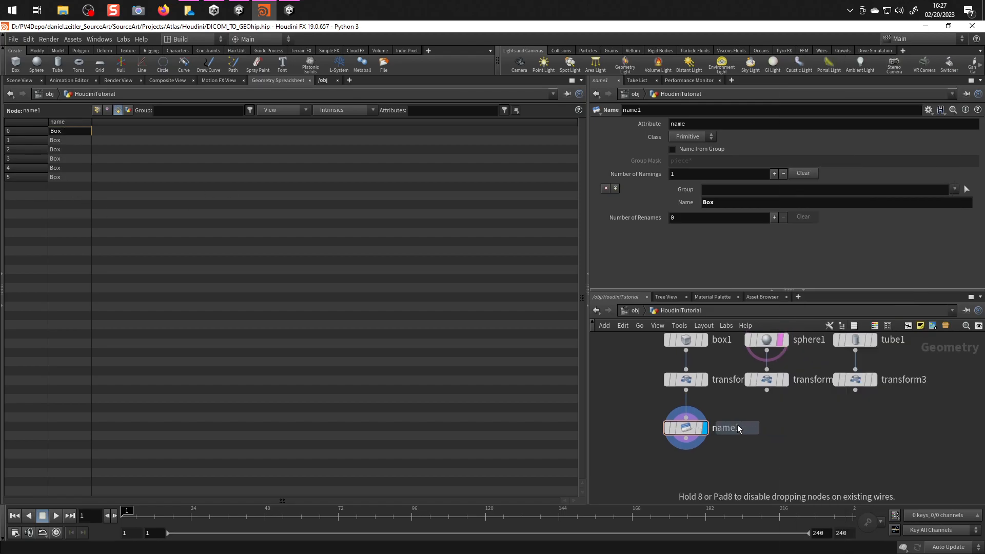
pyautogui.click(765, 431)
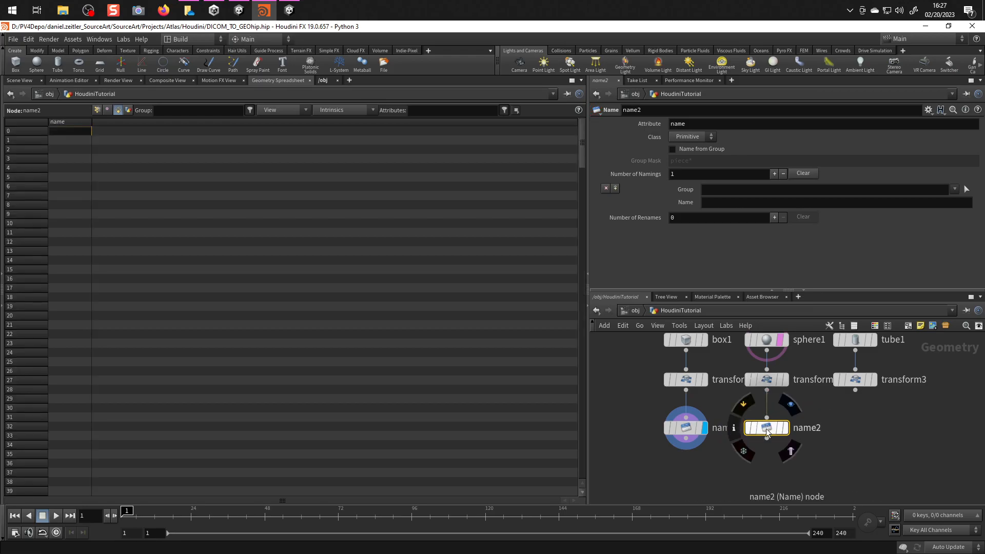
pyautogui.click(714, 205)
pyautogui.write('Sphere')
pyautogui.press('Return')
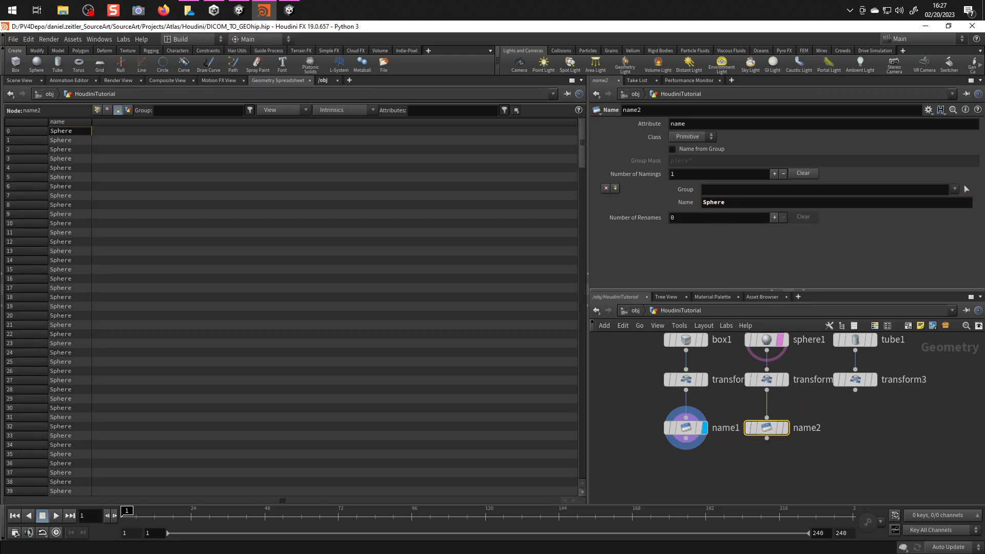
# Add a Name node fed by the tube's Transform node, display it and set its Name value to Tube.
pyautogui.scroll(-3, 47, 154)
pyautogui.scroll(3, 28, 190)
pyautogui.scroll(-3, 32, 160)
pyautogui.scroll(3, 33, 161)
pyautogui.press('Tab')
pyautogui.write('name')
pyautogui.press('Return')
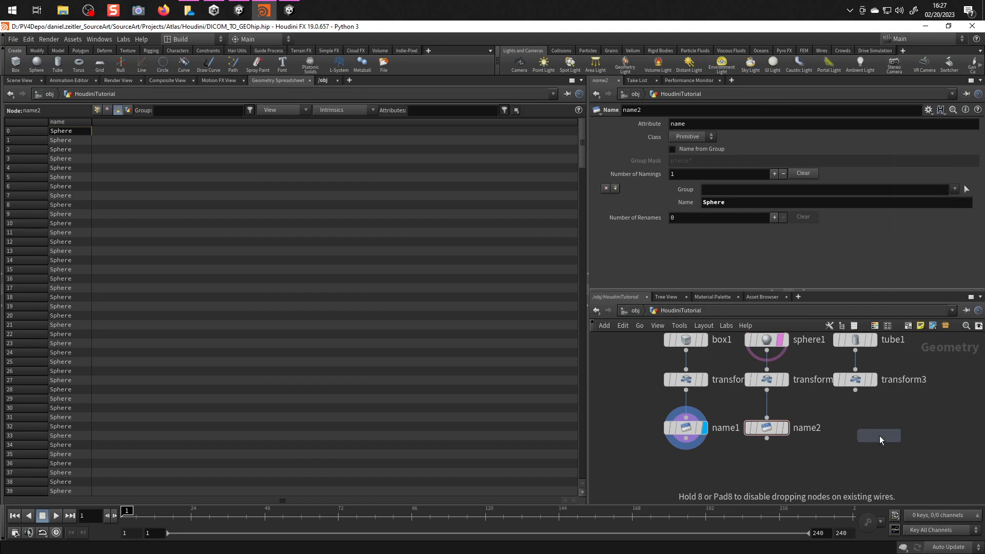
pyautogui.click(853, 431)
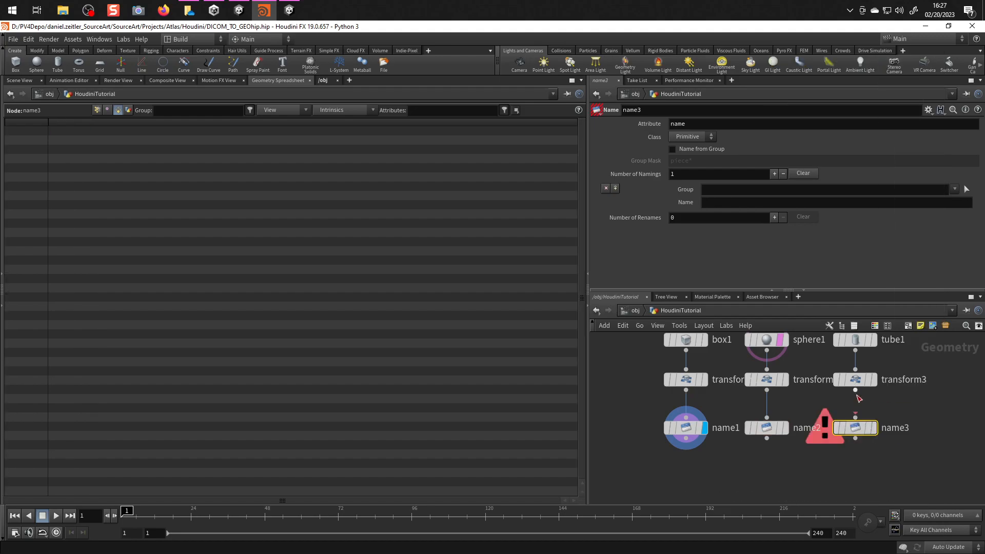
pyautogui.click(874, 428)
pyautogui.click(718, 203)
pyautogui.write('Tube')
pyautogui.press('Return')
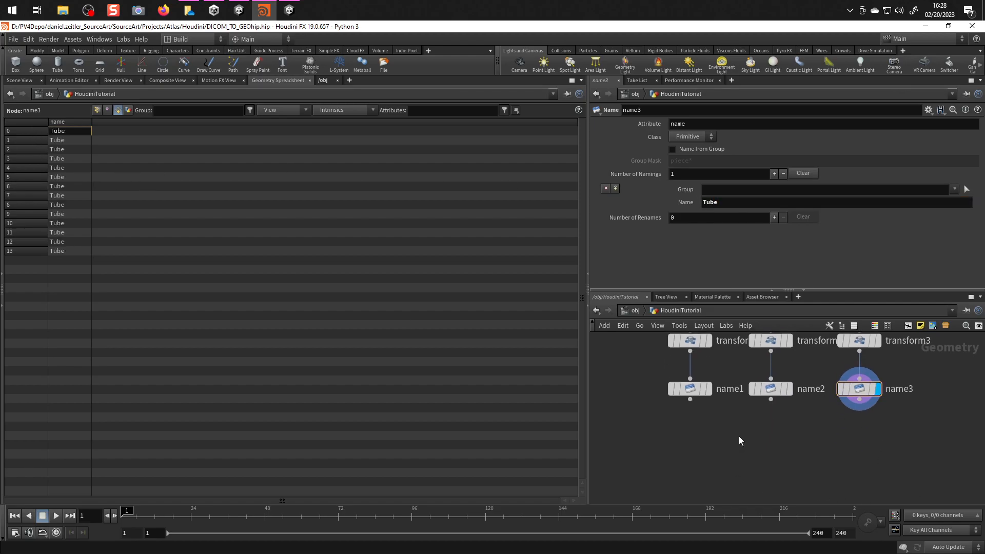
# Add a Merge node below the Name nodes, connect all three Name nodes to it and display it.
pyautogui.press('Tab')
pyautogui.write('merg')
pyautogui.press('Return')
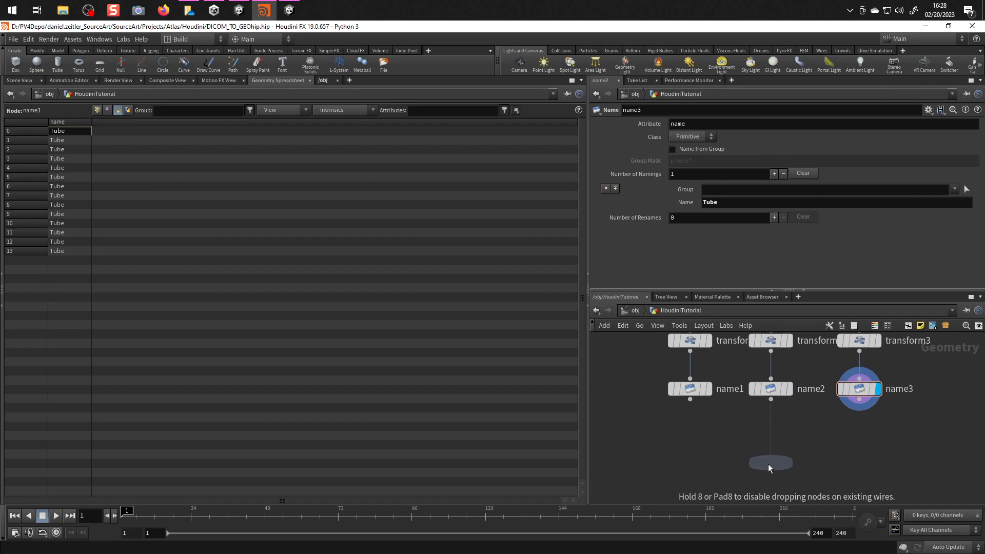
pyautogui.click(770, 463)
pyautogui.moveTo(621, 368); pyautogui.dragTo(937, 414)
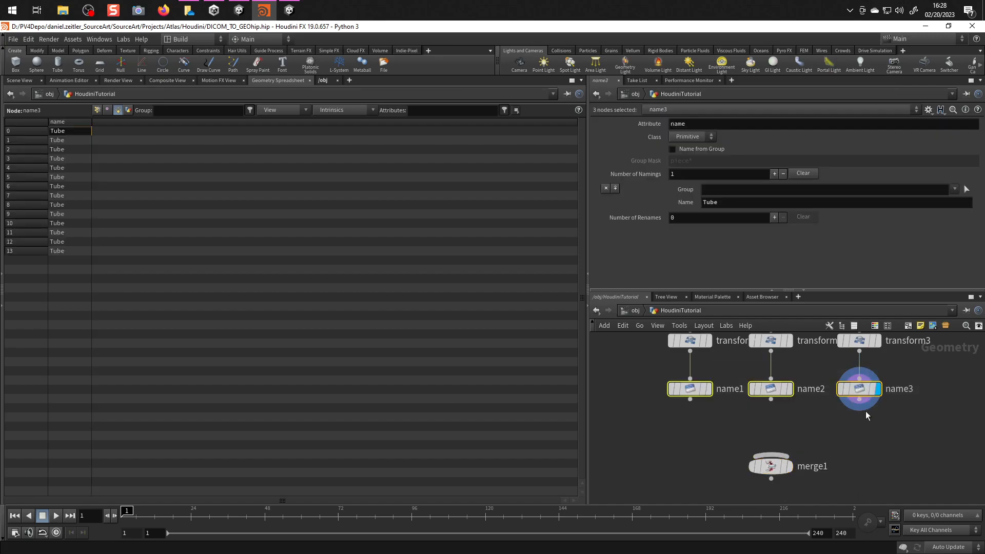
pyautogui.moveTo(691, 405); pyautogui.dragTo(777, 465)
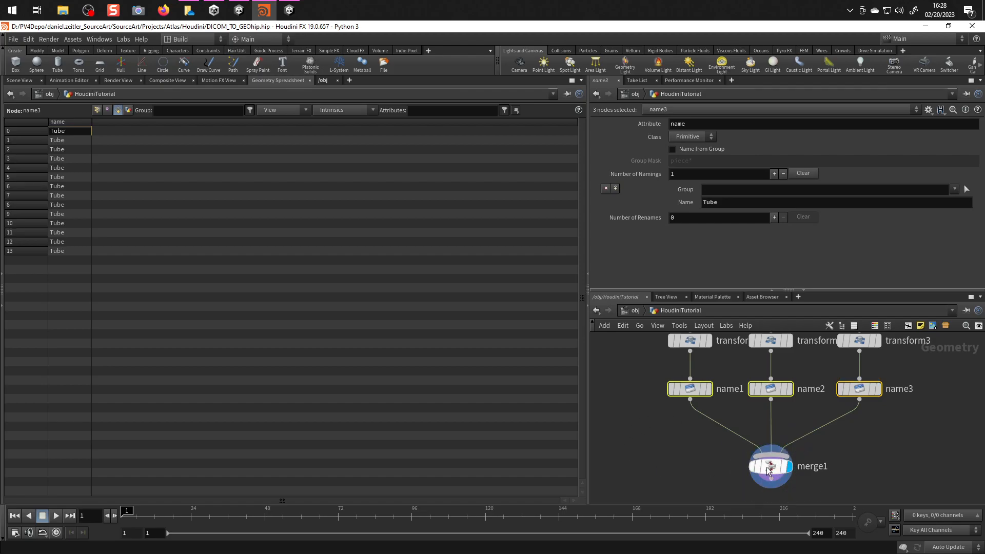
# Examine the Merge node's primitive name values in the Geometry Spreadsheet and the combined shapes in the Scene View.
pyautogui.click(767, 467)
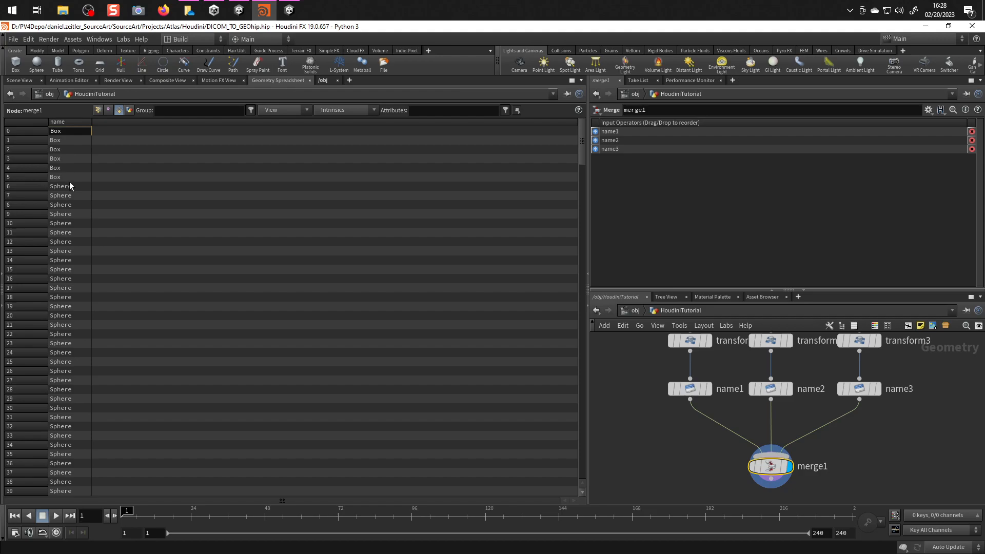
pyautogui.scroll(-5, 62, 210)
pyautogui.scroll(-20, 61, 210)
pyautogui.scroll(-20, 63, 349)
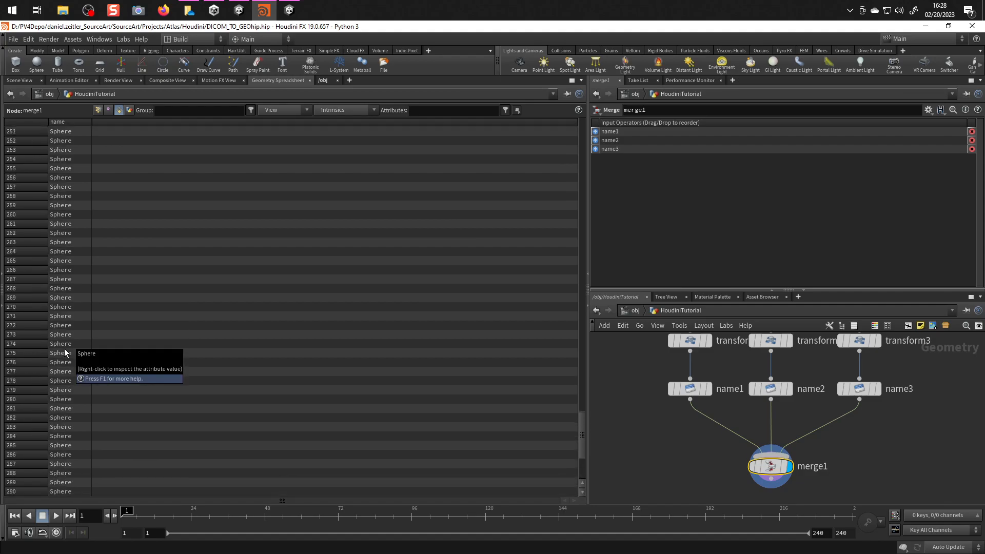
pyautogui.scroll(-1, 64, 349)
pyautogui.click(20, 81)
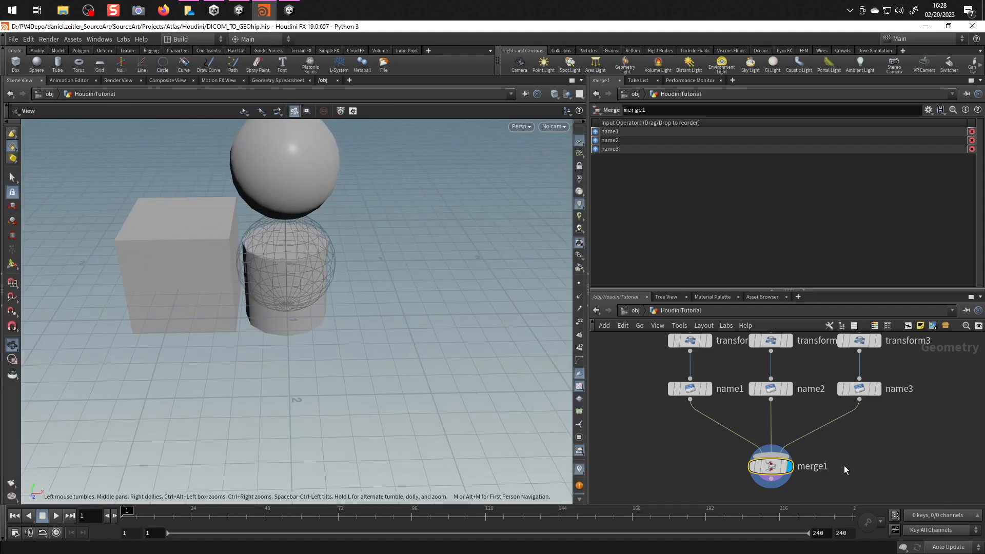
pyautogui.moveTo(396, 301); pyautogui.dragTo(518, 365)
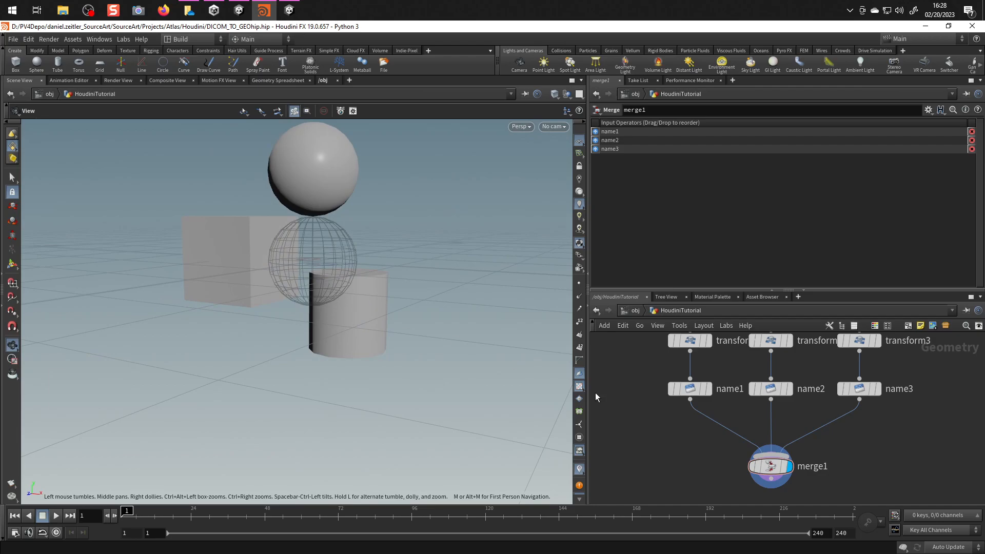
# Add a Pack node below the Merge node, connect the merge's output to it and display it.
pyautogui.moveTo(870, 460); pyautogui.dragTo(861, 434, button='middle')
pyautogui.click(766, 439)
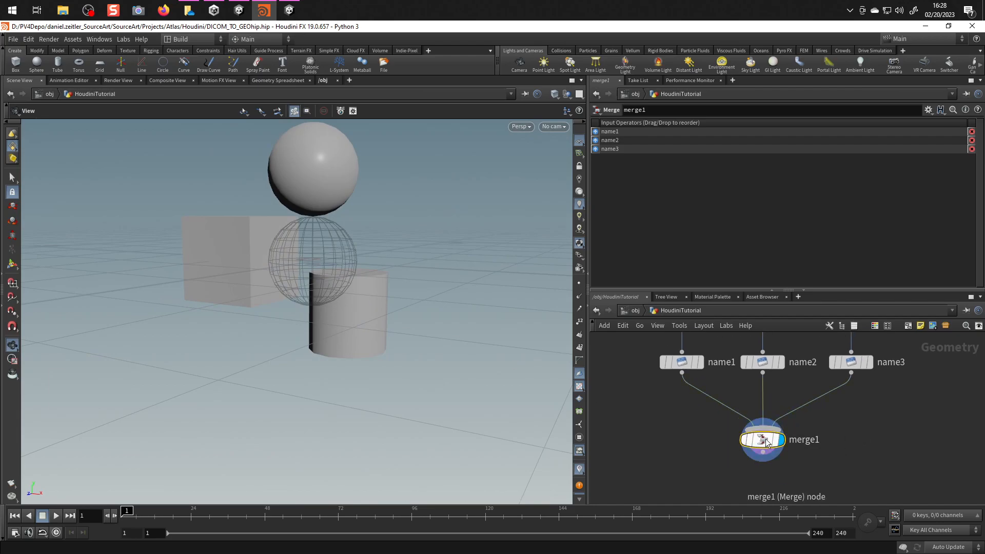
pyautogui.moveTo(895, 438); pyautogui.dragTo(825, 405, button='middle')
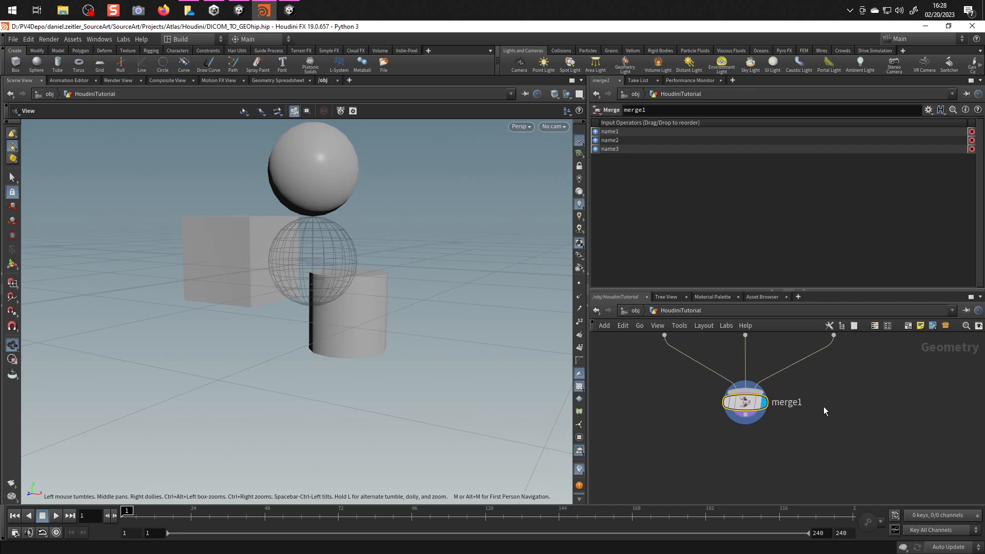
pyautogui.press('Tab')
pyautogui.write('pack')
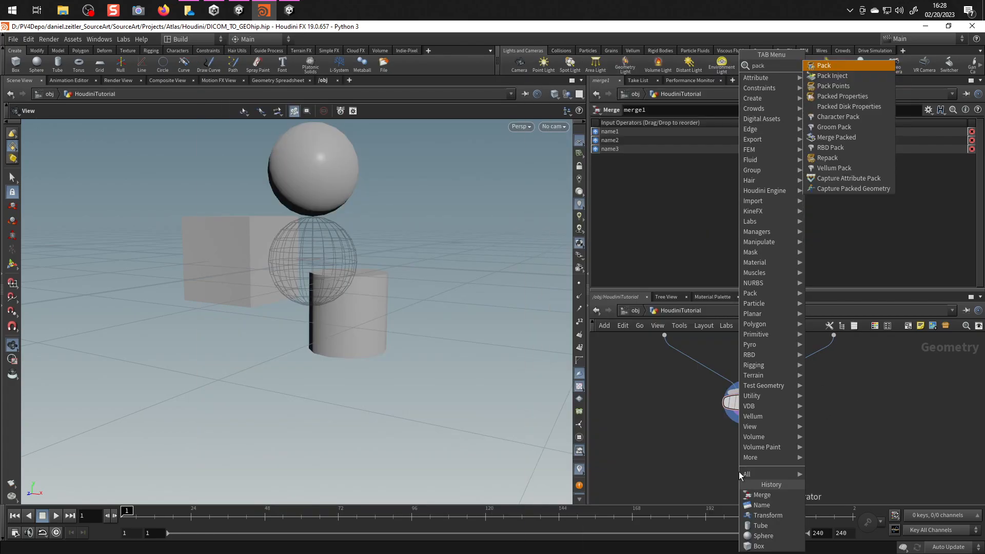
pyautogui.press('Return')
pyautogui.click(745, 453)
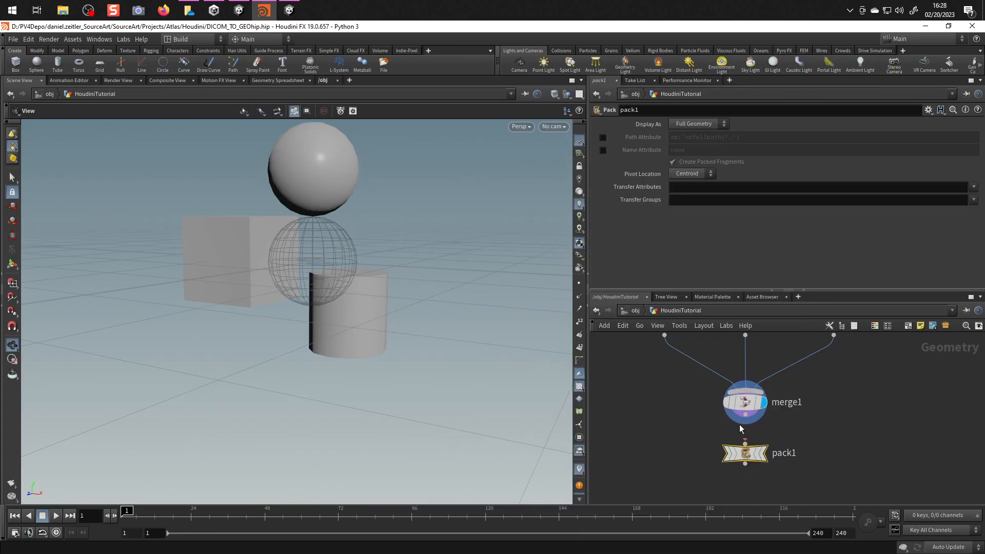
pyautogui.moveTo(745, 415); pyautogui.dragTo(745, 452)
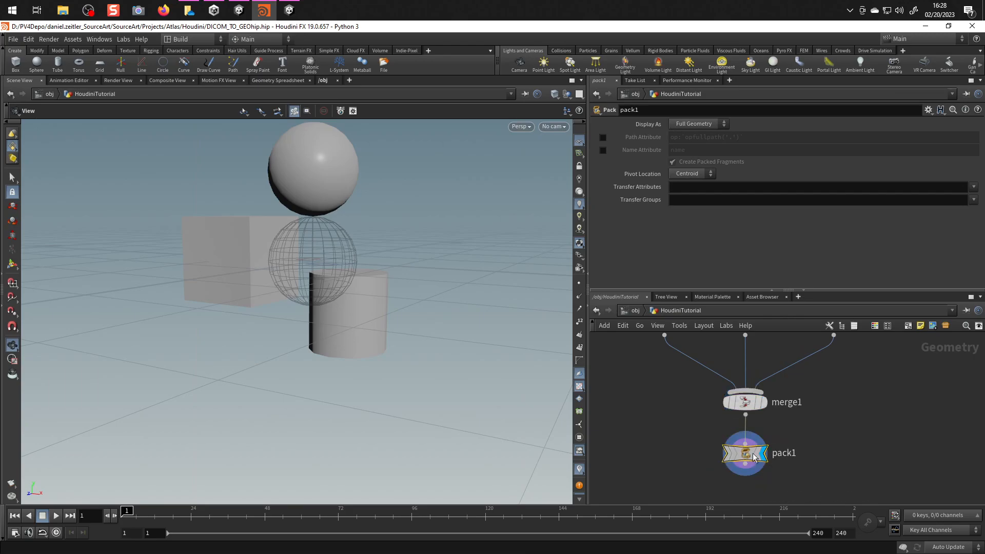
# Enable the Pack node's Path Attribute and Name Attribute and disable Create Packed Fragments.
pyautogui.click(603, 137)
pyautogui.click(603, 151)
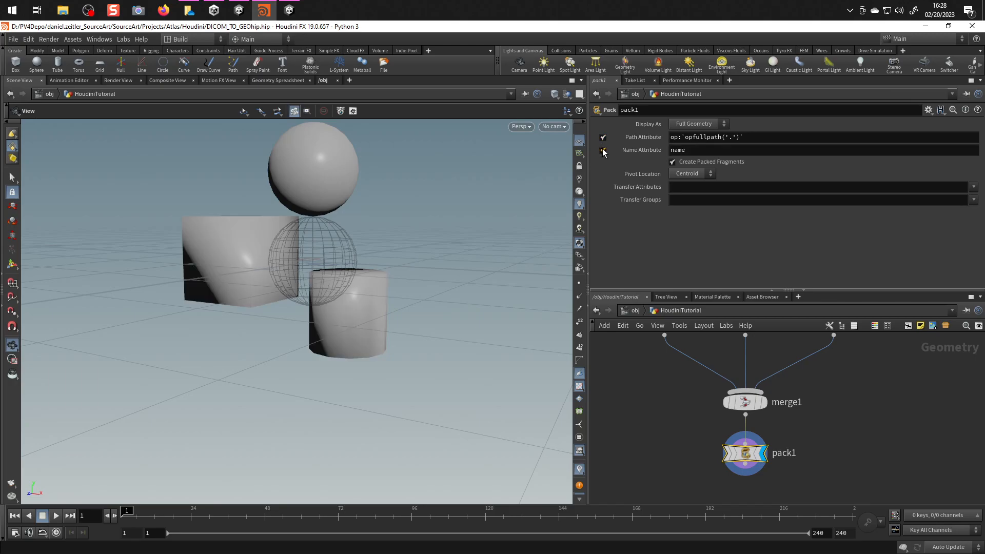
pyautogui.click(673, 162)
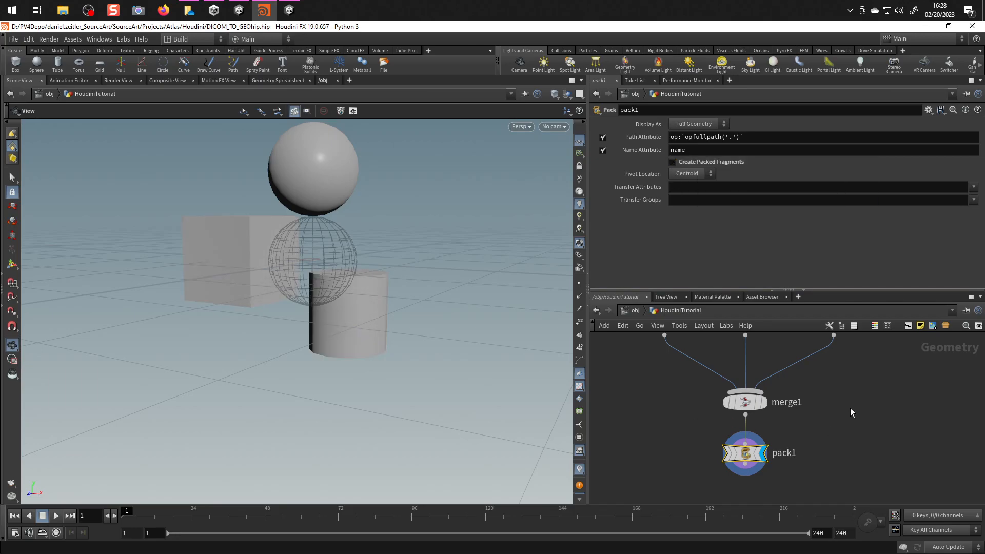
pyautogui.moveTo(273, 328); pyautogui.dragTo(441, 400)
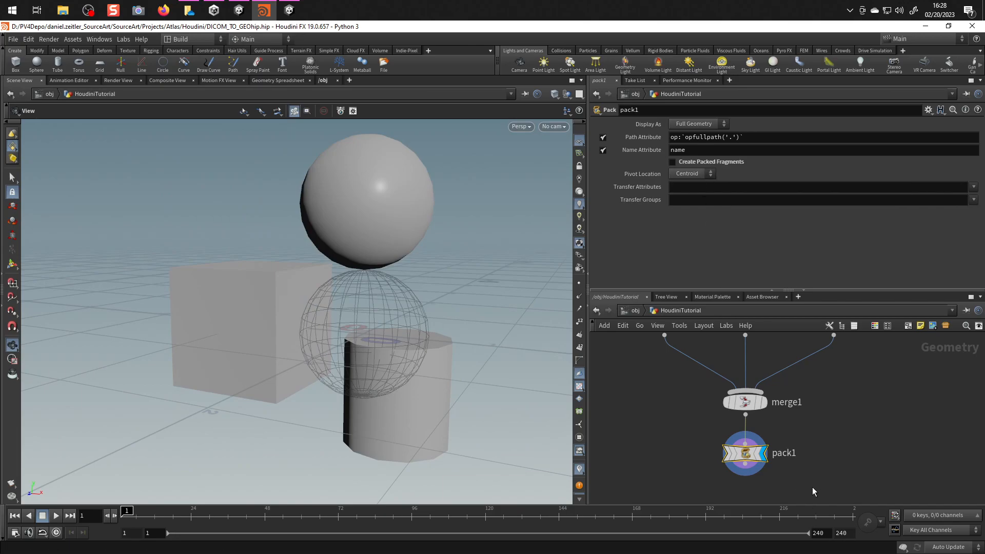
# Insert a Normal node between each of the three Name nodes and the Merge node, copying the first one for the others.
pyautogui.moveTo(813, 481); pyautogui.dragTo(820, 411, button='middle')
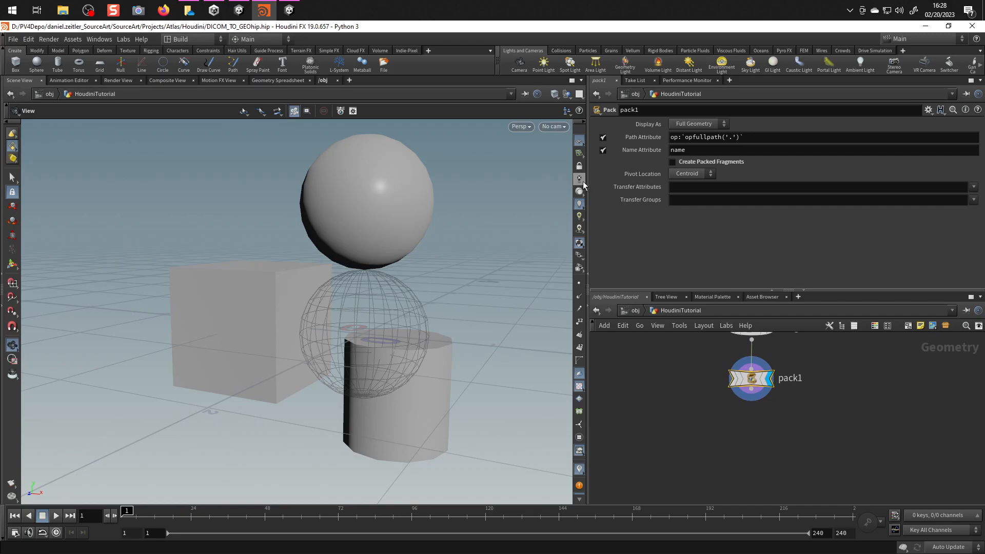
pyautogui.moveTo(889, 358); pyautogui.dragTo(853, 441, button='middle')
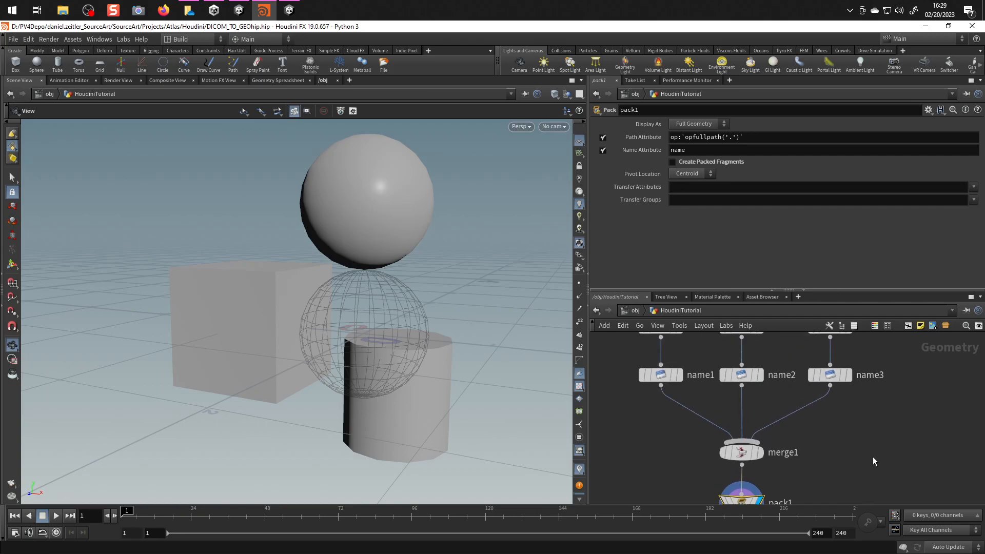
pyautogui.press('Tab')
pyautogui.write('nor')
pyautogui.press('Return')
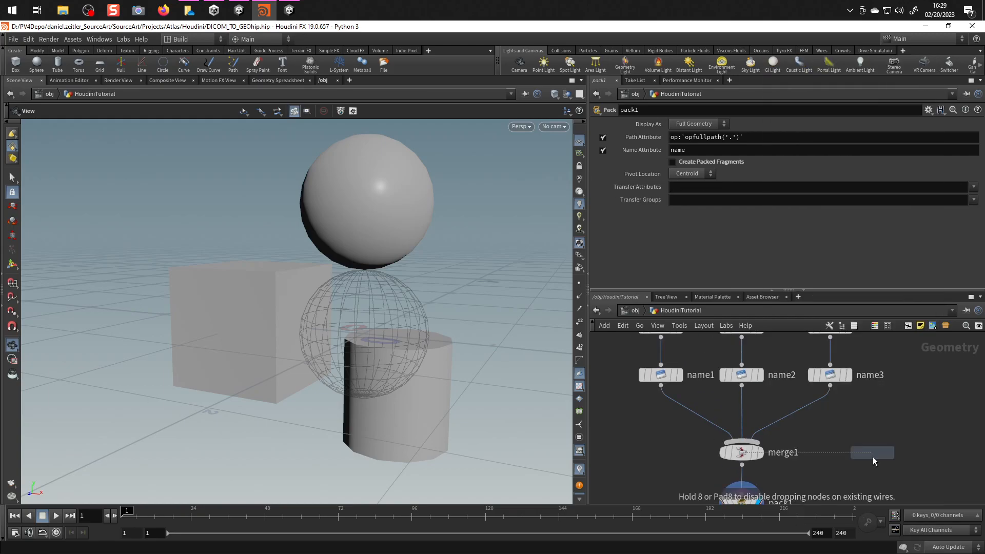
pyautogui.click(721, 430)
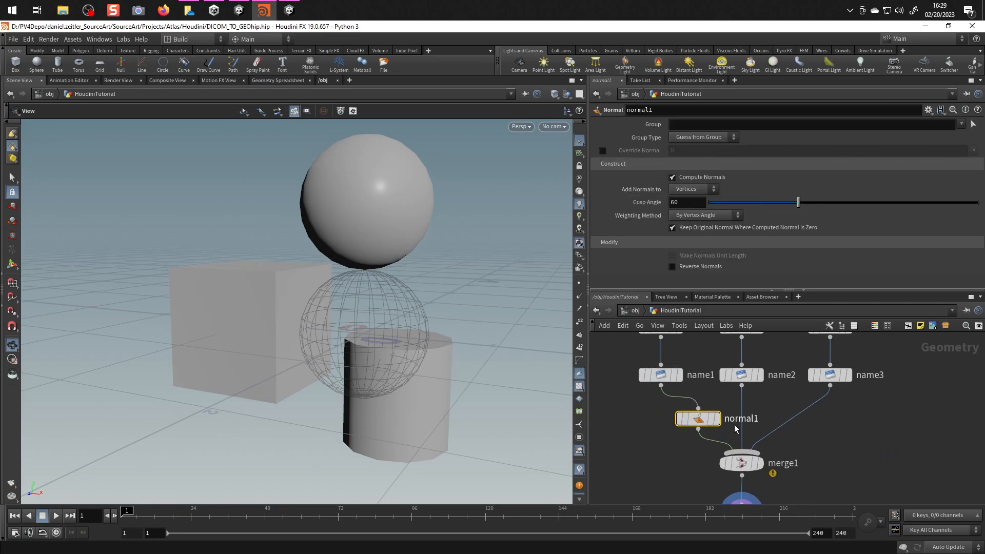
pyautogui.hotkey('ctrl', 'c')
pyautogui.hotkey('ctrl', 'v')
pyautogui.moveTo(699, 421); pyautogui.dragTo(809, 418)
pyautogui.hotkey('ctrl', 'v')
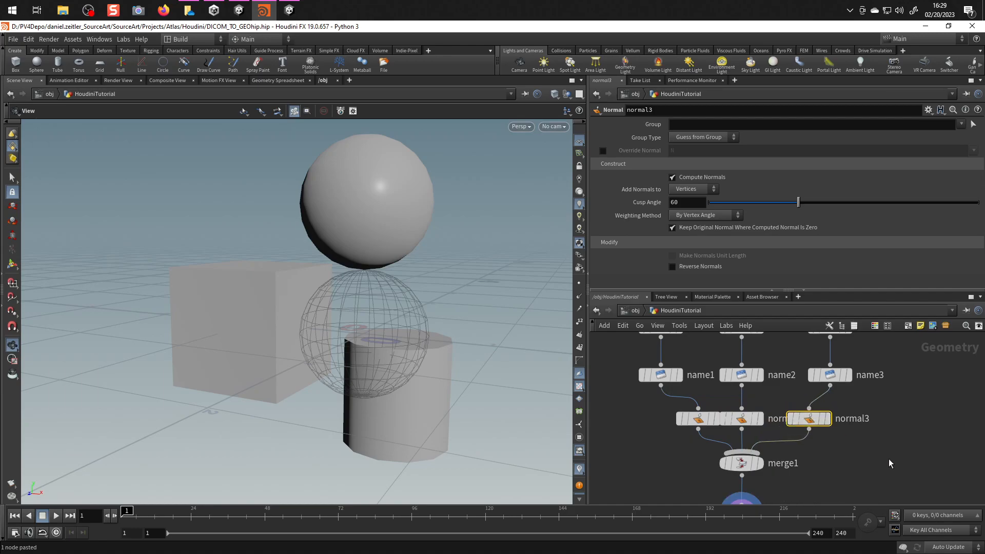
# Set the Pack node's Transfer Attributes to N.
pyautogui.moveTo(890, 460); pyautogui.dragTo(873, 386, button='middle')
pyautogui.click(725, 440)
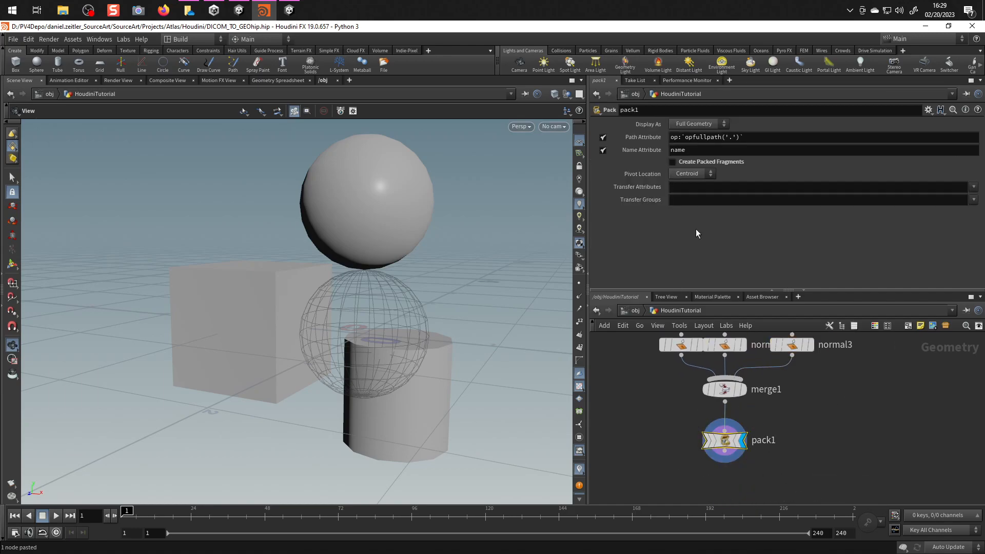
pyautogui.click(974, 187)
pyautogui.click(969, 203)
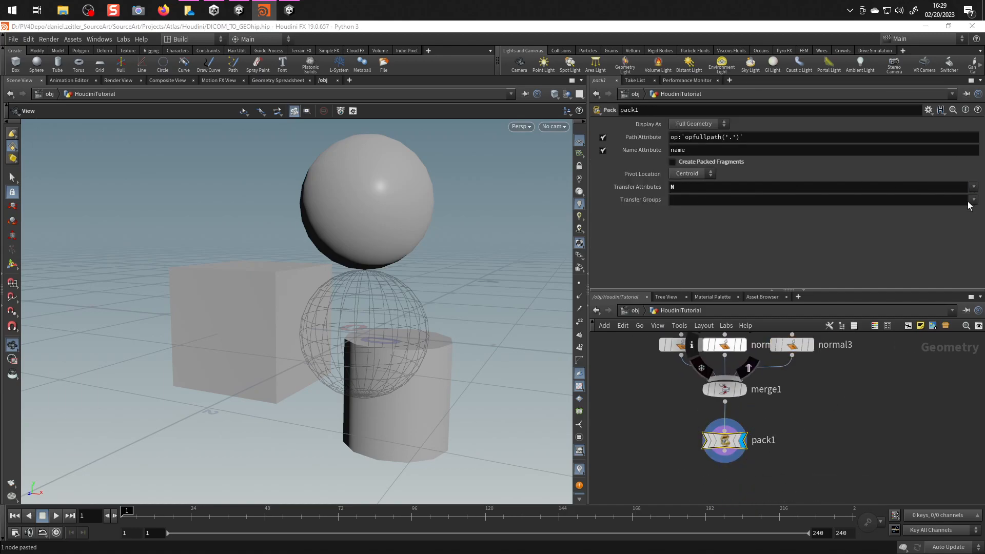
# Add a ROP FBX Output node fed by the Pack node and enable Build Hierarchy from Path Attribute.
pyautogui.moveTo(848, 454); pyautogui.dragTo(835, 412, button='middle')
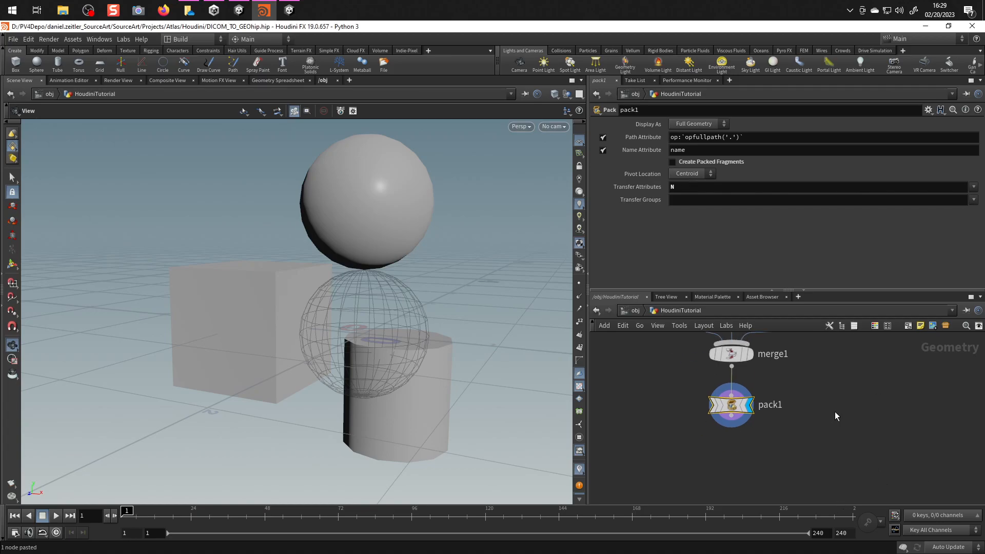
pyautogui.press('Tab')
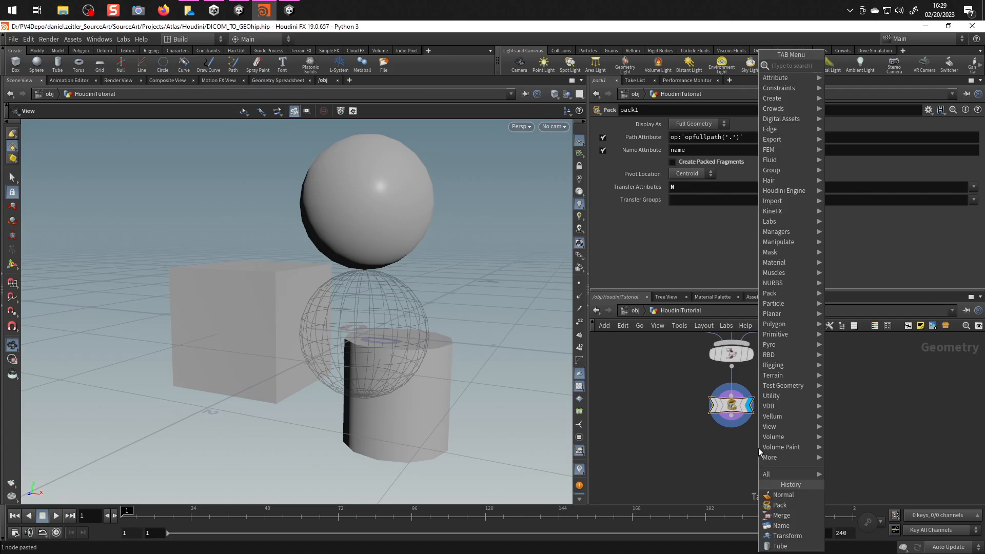
pyautogui.write('fbx')
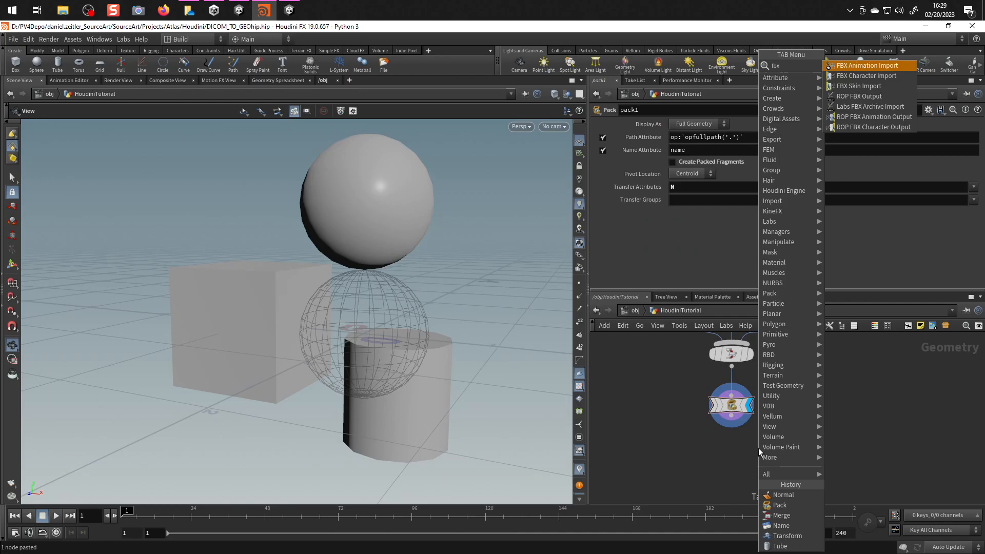
pyautogui.click(866, 97)
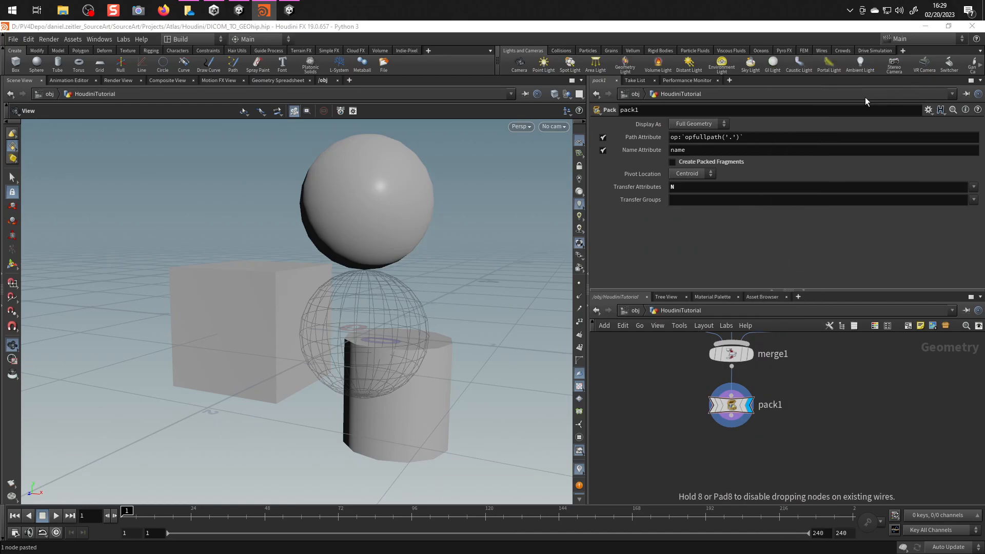
pyautogui.click(732, 448)
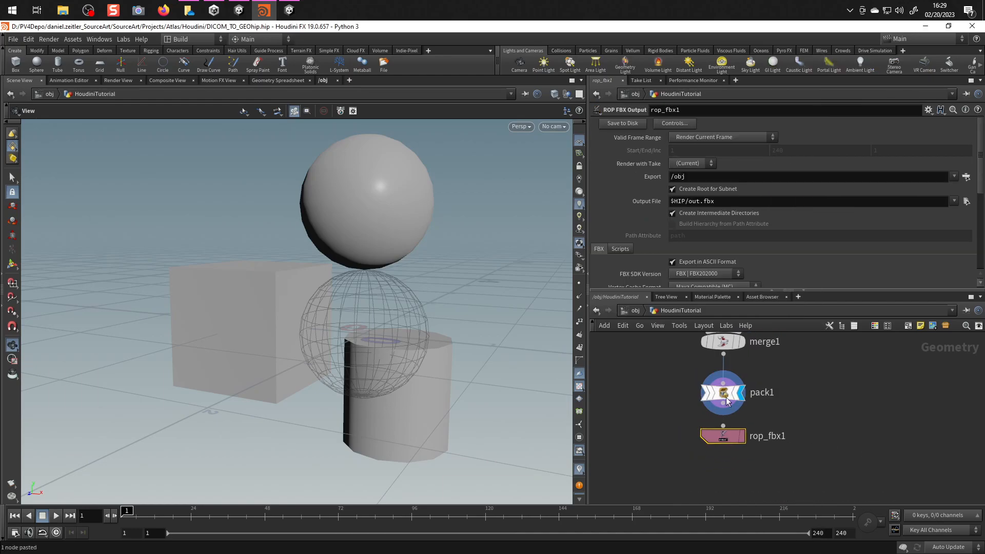
pyautogui.moveTo(726, 418); pyautogui.dragTo(724, 427)
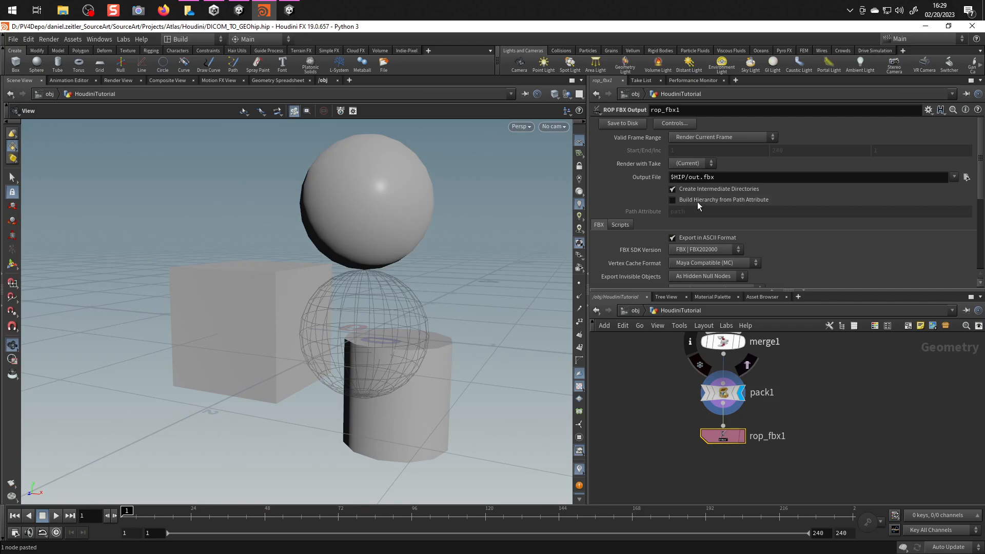
pyautogui.click(672, 200)
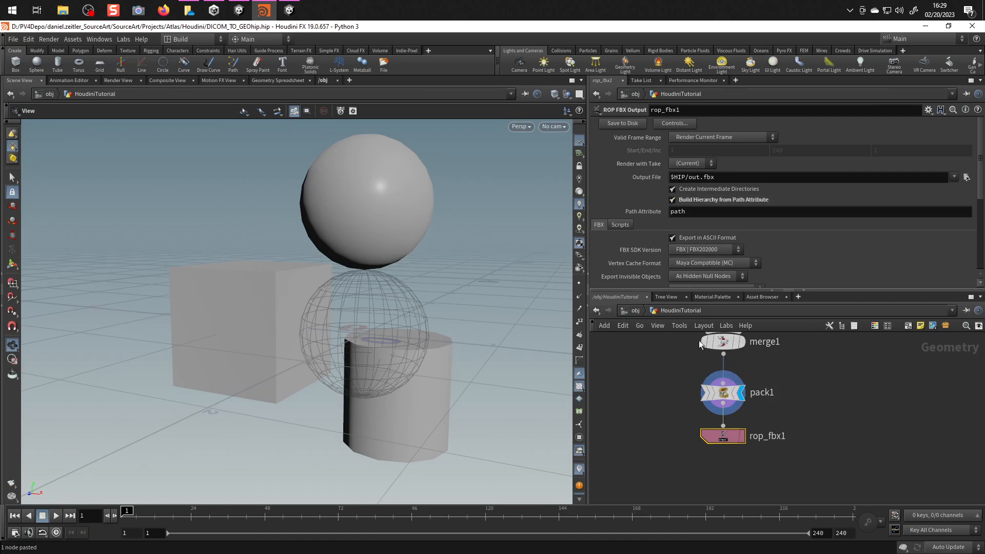
# Compare the Pack node's path attribute with the Merge node's name attribute in the Geometry Spreadsheet.
pyautogui.moveTo(714, 387); pyautogui.dragTo(753, 442, button='middle')
pyautogui.click(754, 443)
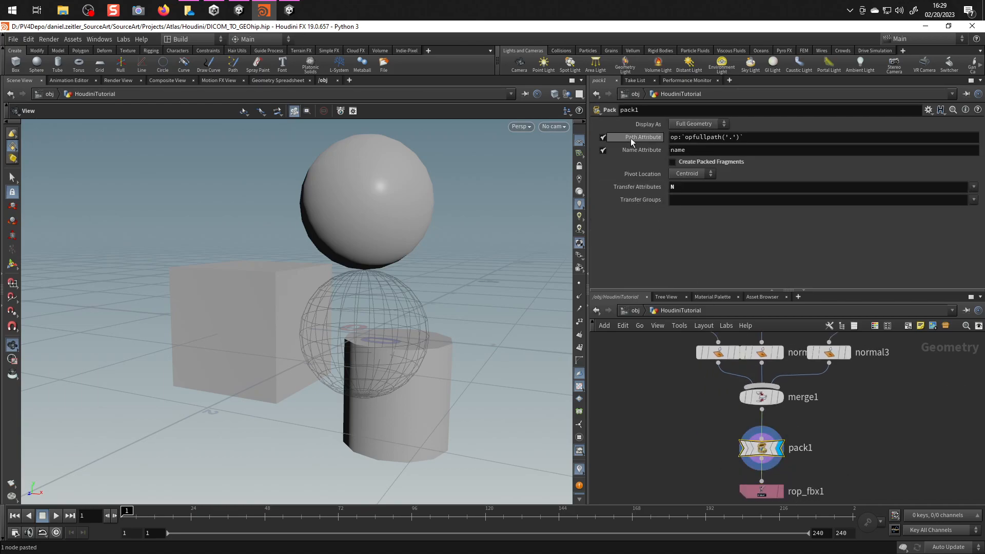
pyautogui.click(274, 81)
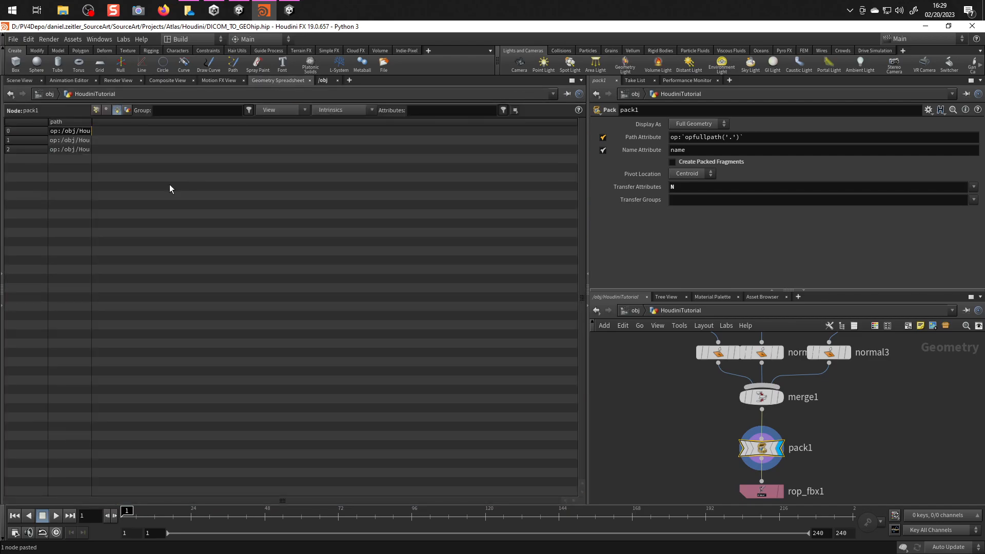
pyautogui.moveTo(92, 193); pyautogui.dragTo(183, 185)
pyautogui.click(762, 396)
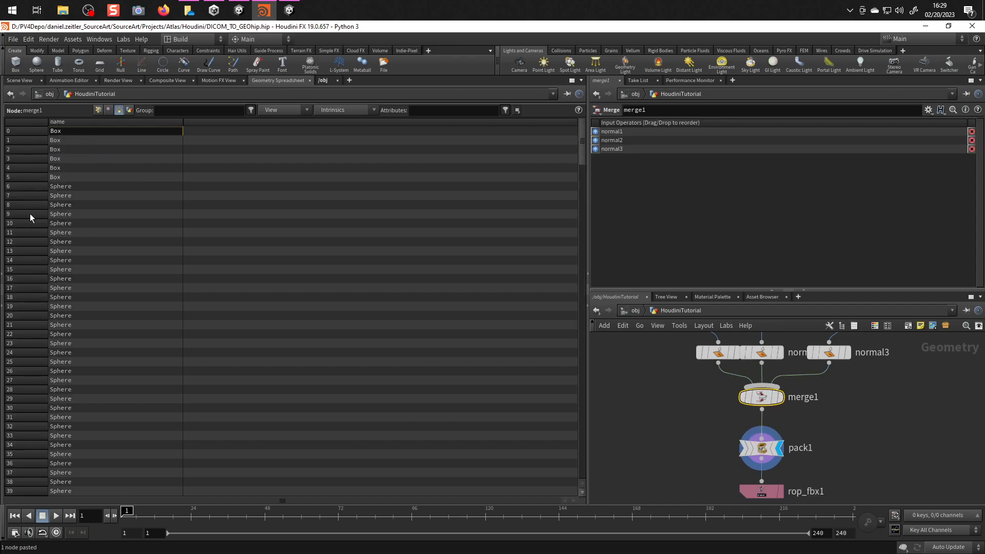
# Show the Pack node's path attribute in the Geometry Spreadsheet and widen the path column.
pyautogui.click(130, 110)
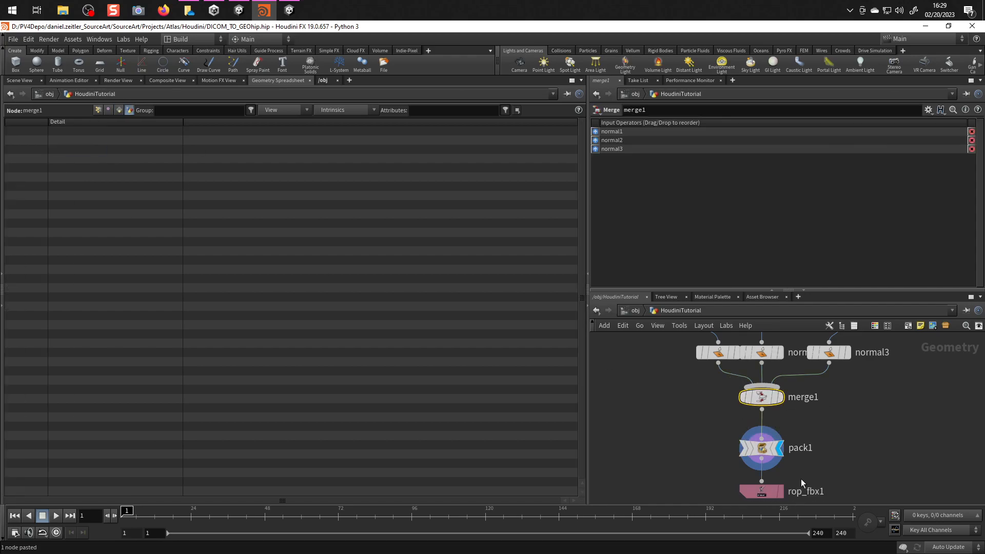
pyautogui.click(778, 459)
pyautogui.click(117, 111)
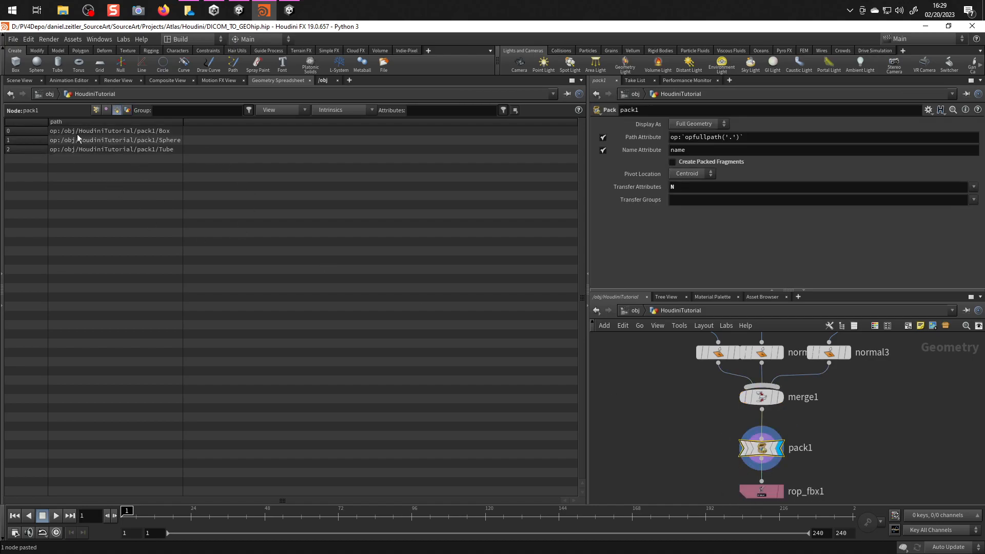
pyautogui.moveTo(183, 134); pyautogui.dragTo(201, 134)
# Rename the Pack node to TestOutput.
pyautogui.doubleClick(802, 448)
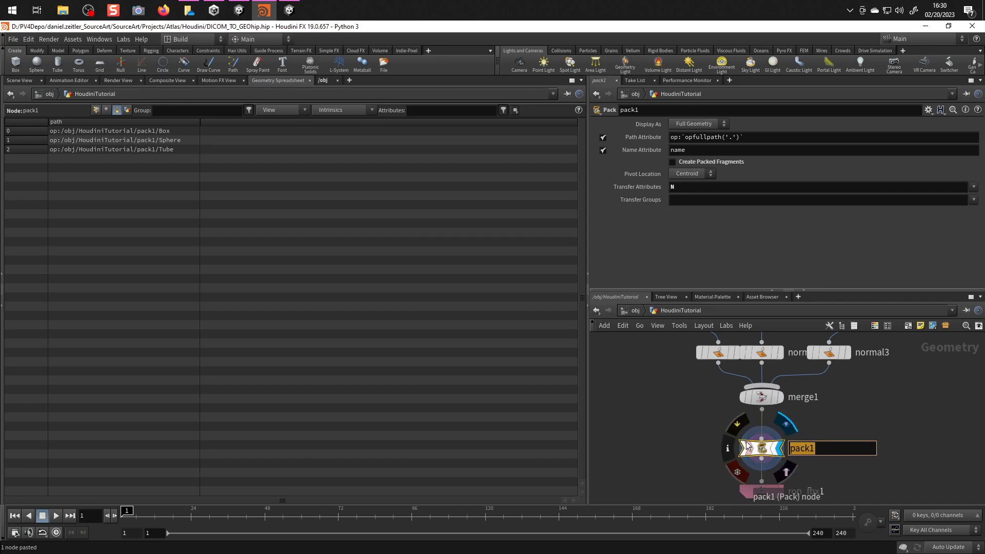
pyautogui.write('TestOutput')
pyautogui.press('Return')
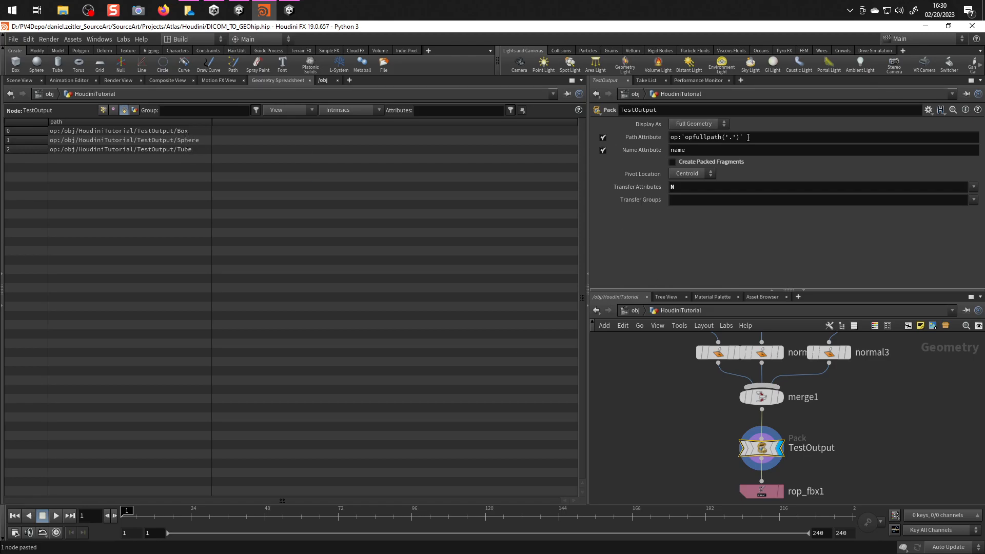
# Shorten the TestOutput node's Path Attribute to just op:.
pyautogui.moveTo(752, 451)
pyautogui.moveTo(752, 138); pyautogui.dragTo(682, 137)
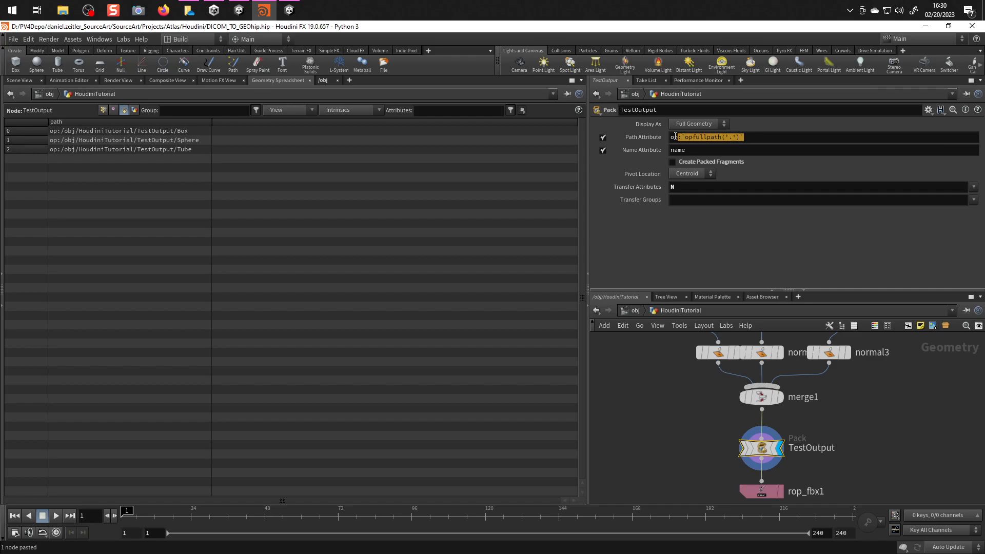
pyautogui.press('BackSpace')
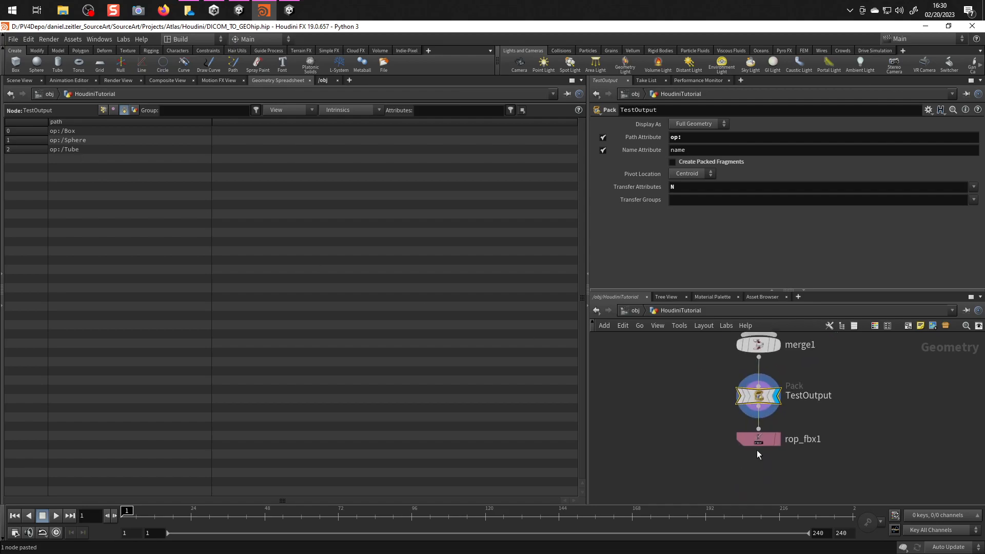
# Browse for the ROP FBX Output node's output file in the HoudiniTutorial folder of the Unity project's Assets.
pyautogui.click(758, 442)
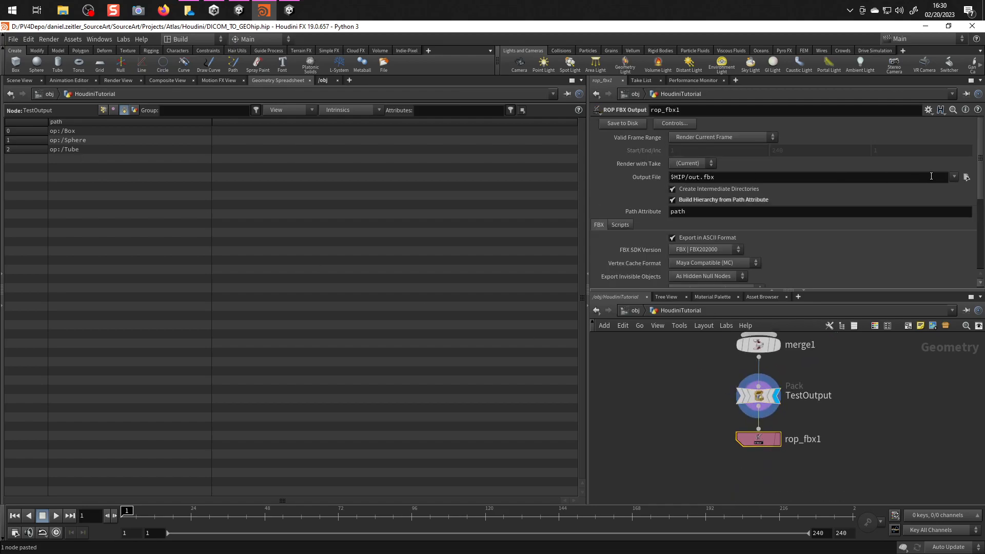
pyautogui.click(967, 177)
pyautogui.click(967, 178)
pyautogui.moveTo(342, 135); pyautogui.dragTo(265, 134)
pyautogui.hotkey('ctrl', 'v')
pyautogui.press('Return')
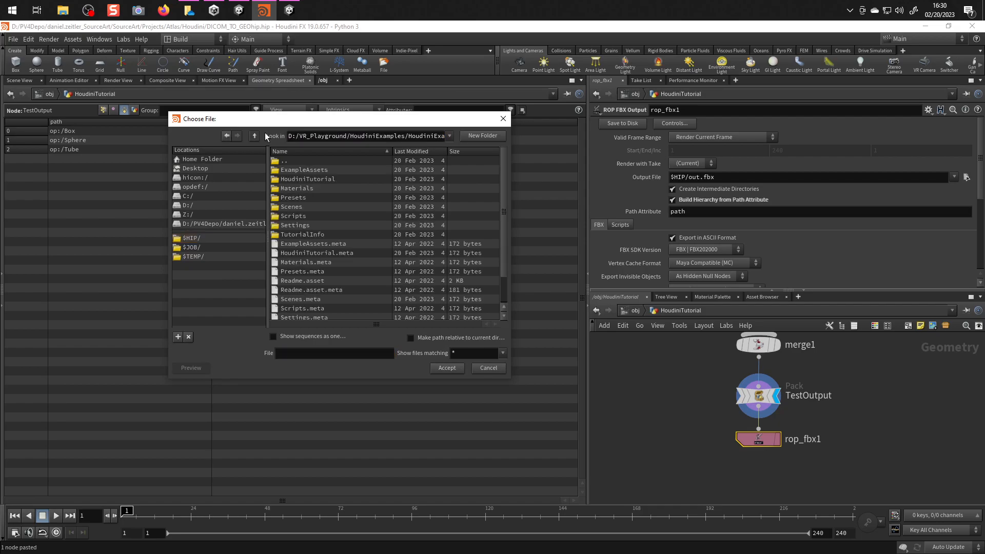
pyautogui.moveTo(320, 119); pyautogui.dragTo(319, 98)
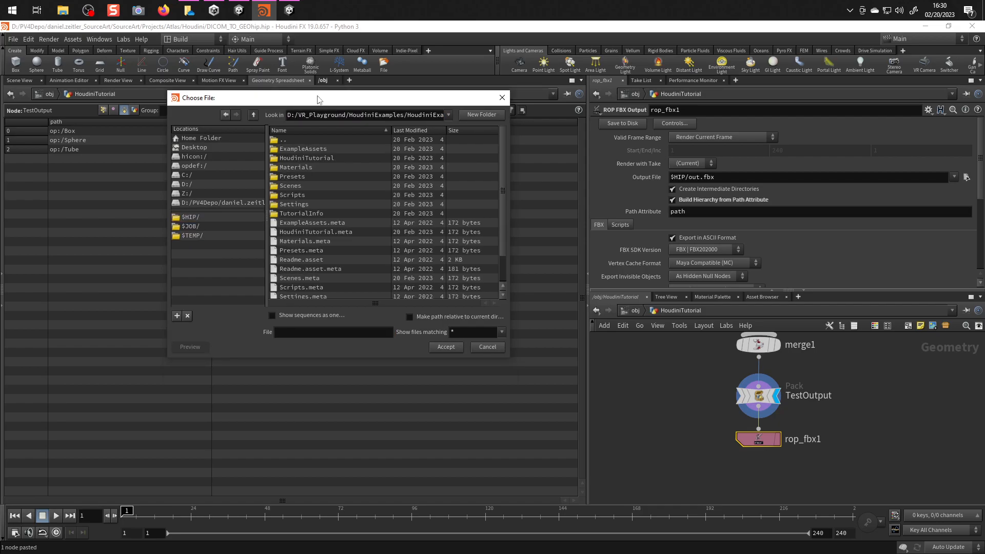
pyautogui.doubleClick(297, 158)
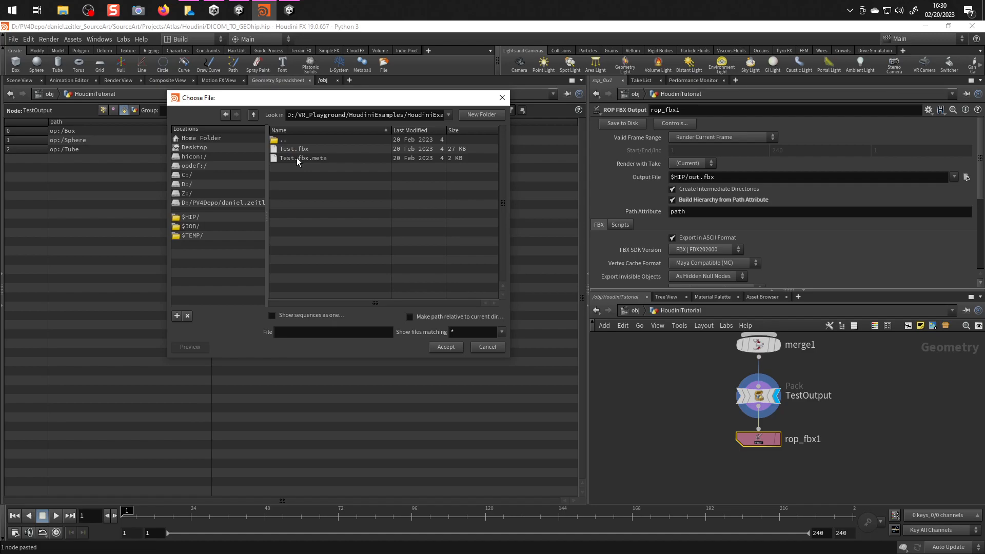
# Name the output file NewTest.fbx, accept it and check the end of the resulting path.
pyautogui.click(305, 333)
pyautogui.write('NewTest.fbx')
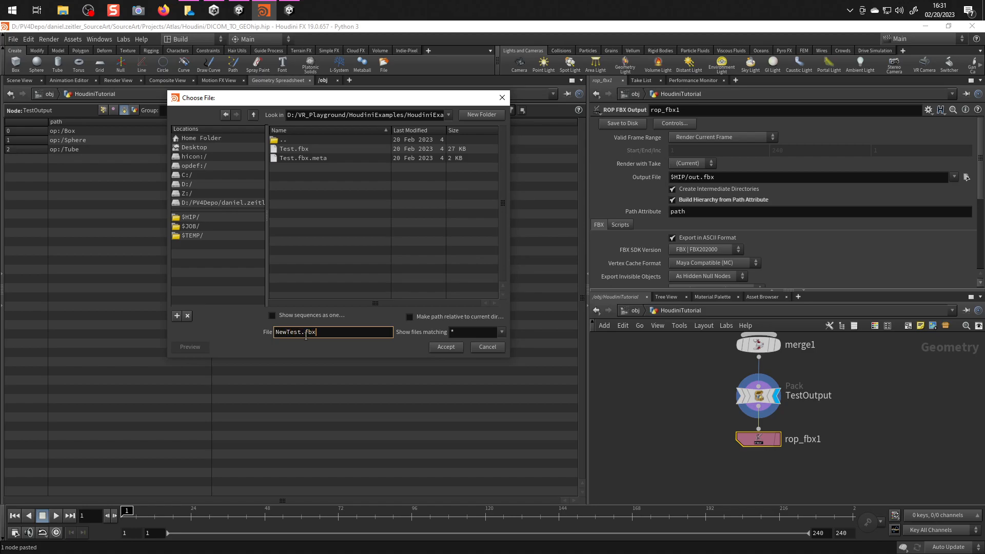
pyautogui.click(446, 347)
pyautogui.moveTo(915, 178); pyautogui.dragTo(981, 196)
pyautogui.click(935, 180)
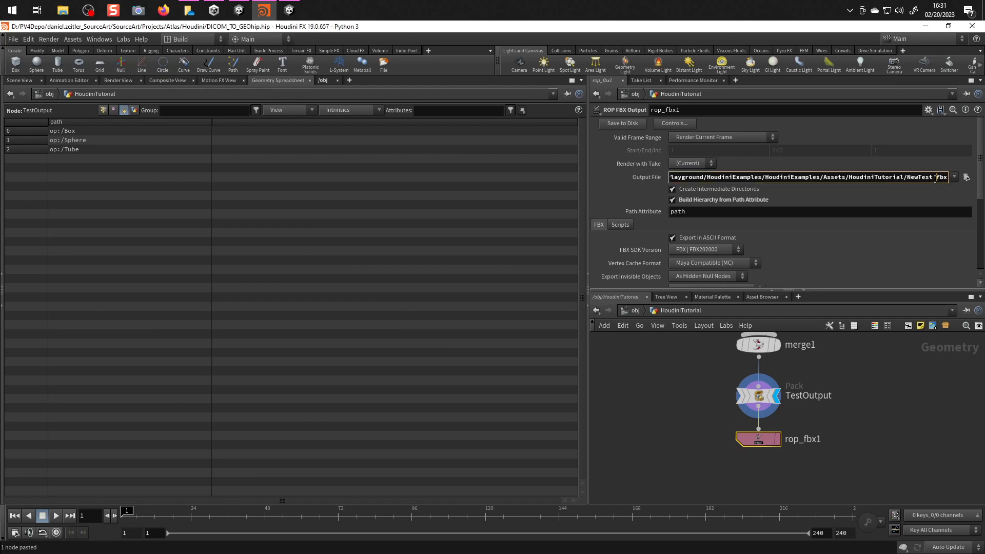
pyautogui.doubleClick(941, 177)
pyautogui.click(934, 180)
# Review the ROP FBX Output node's export settings, including the available Axis System options.
pyautogui.scroll(-3, 755, 218)
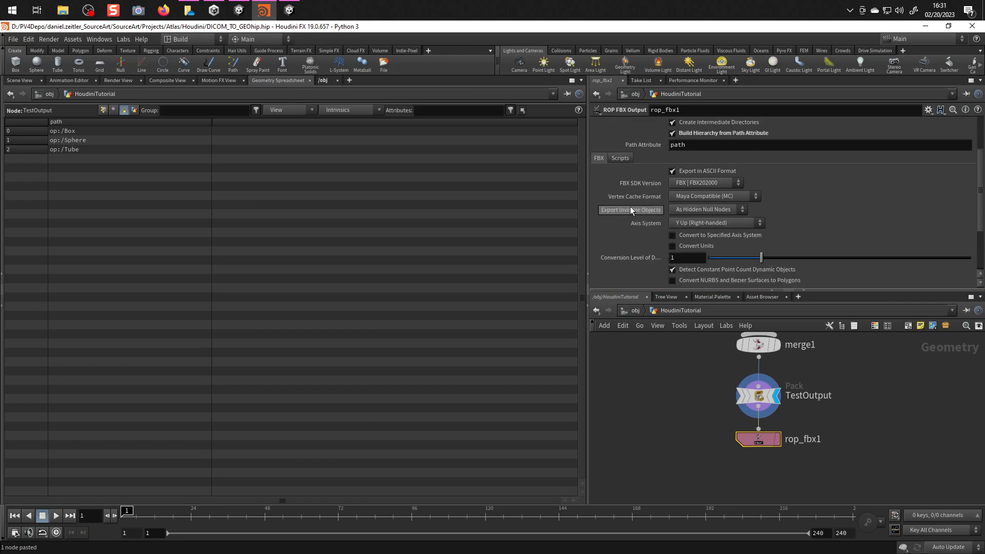
pyautogui.scroll(-2, 690, 184)
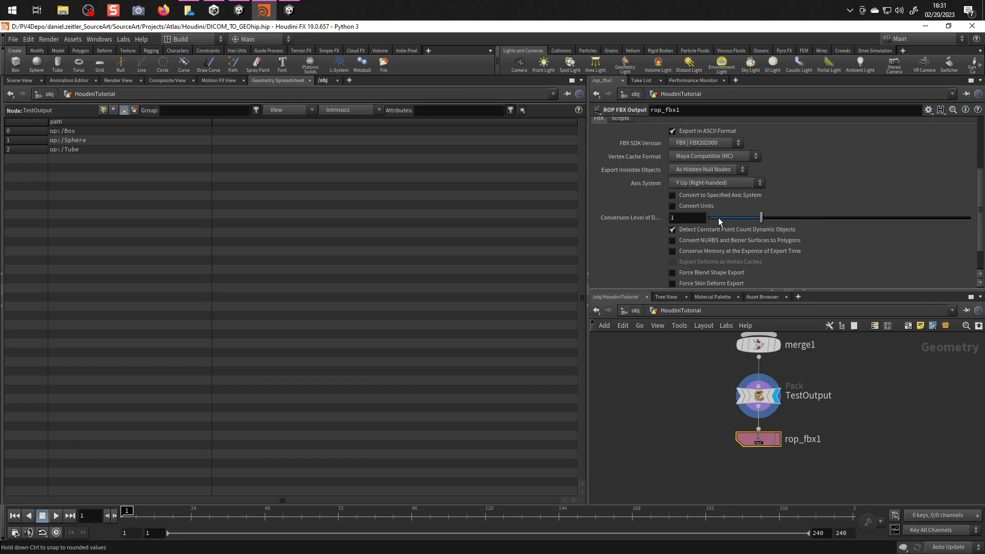
pyautogui.scroll(2, 670, 211)
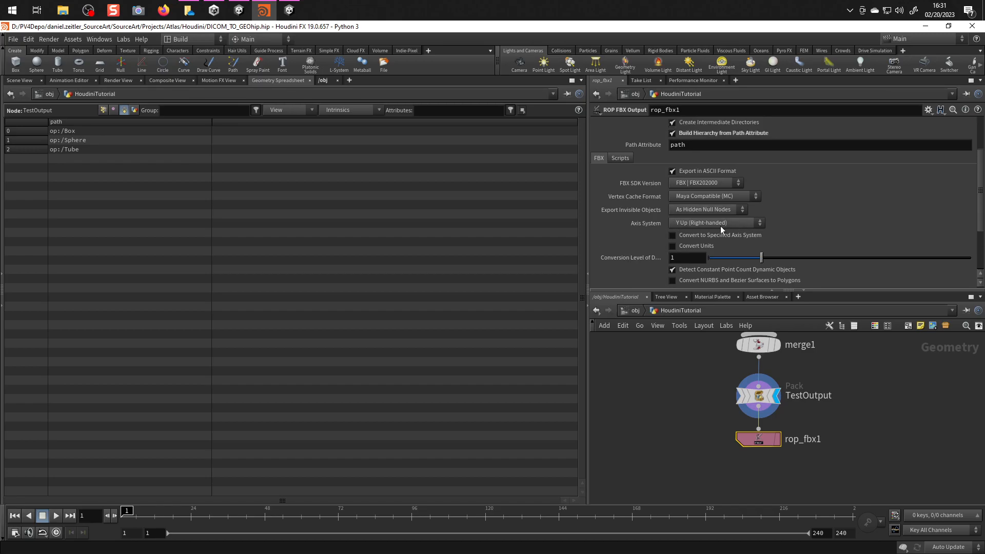
pyautogui.scroll(1, 820, 217)
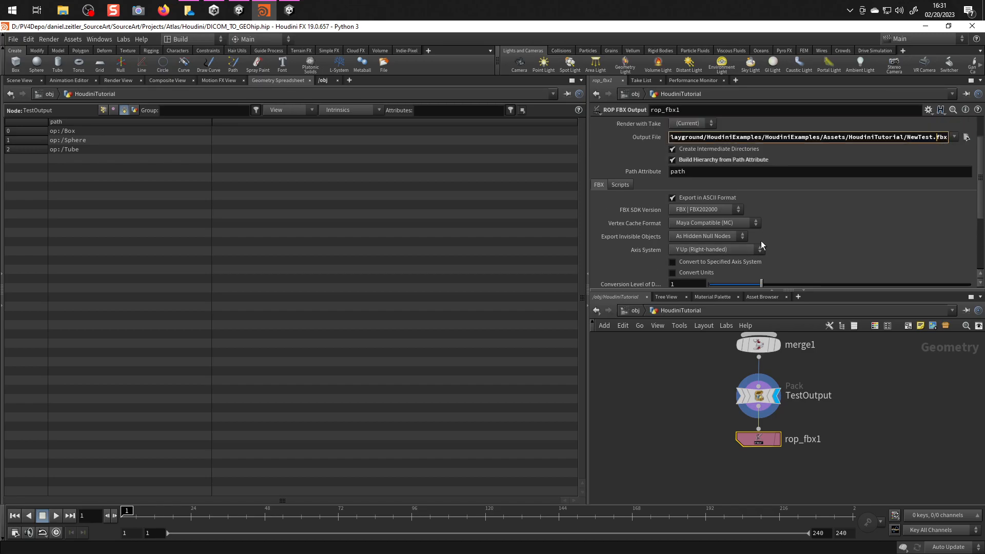
pyautogui.click(696, 252)
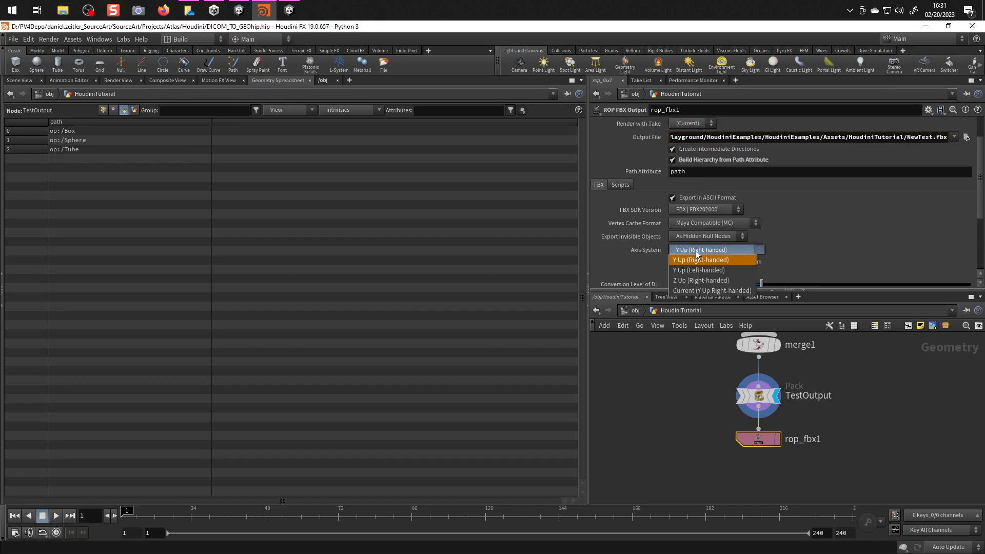
pyautogui.click(830, 241)
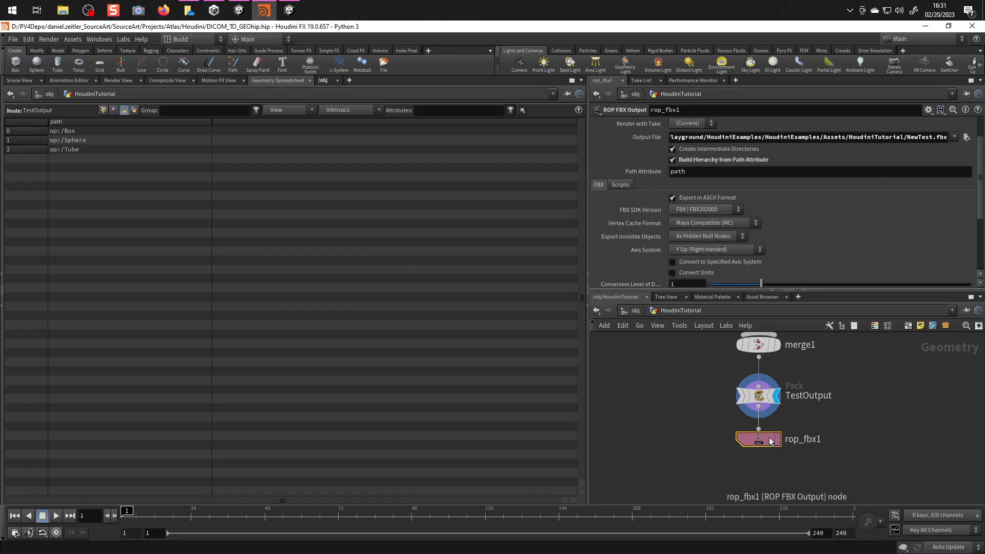
pyautogui.scroll(2, 673, 221)
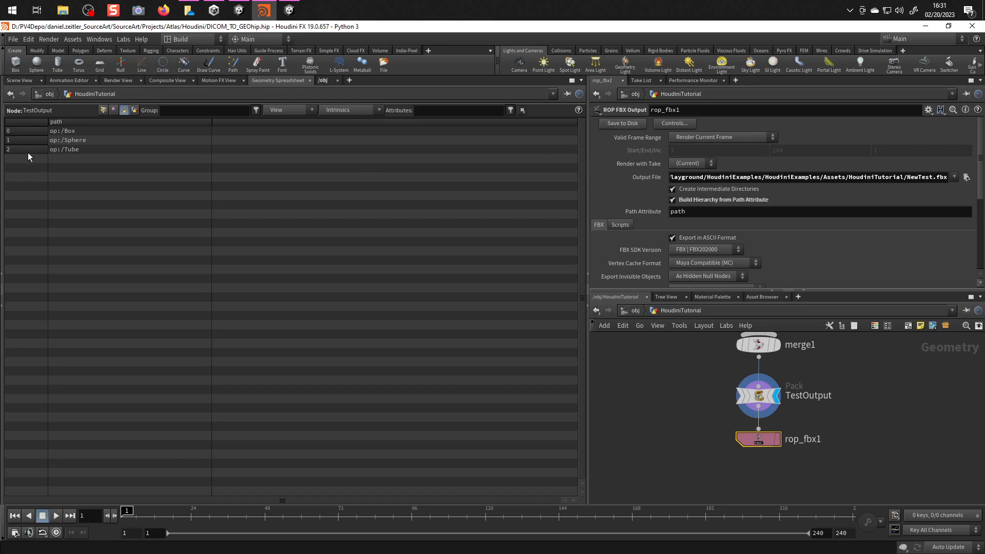
# Switch to Unity, replace the Test object in the scene with the NewTest asset and expand its children.
pyautogui.hotkey('alt', 'Tab')
pyautogui.hotkey('alt', 'Tab')
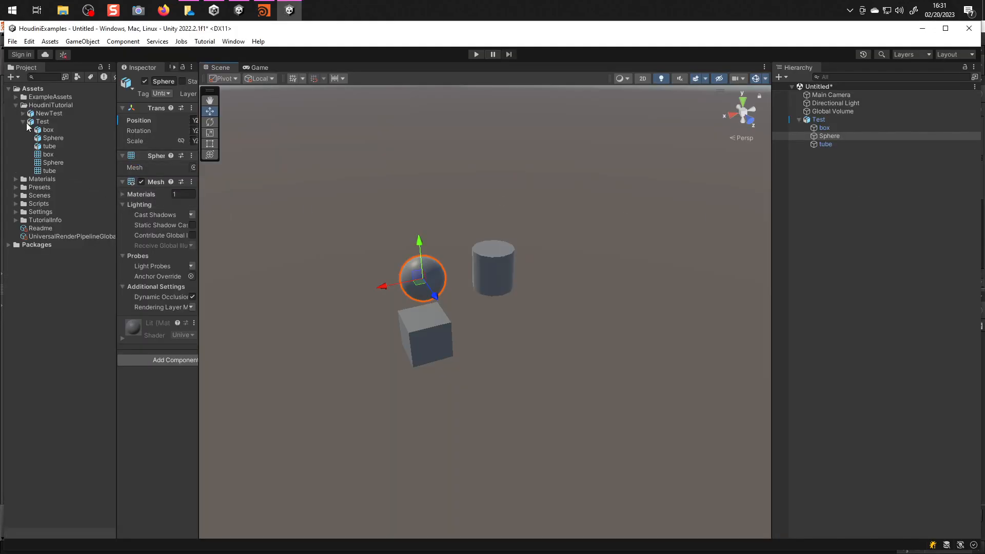
pyautogui.click(43, 114)
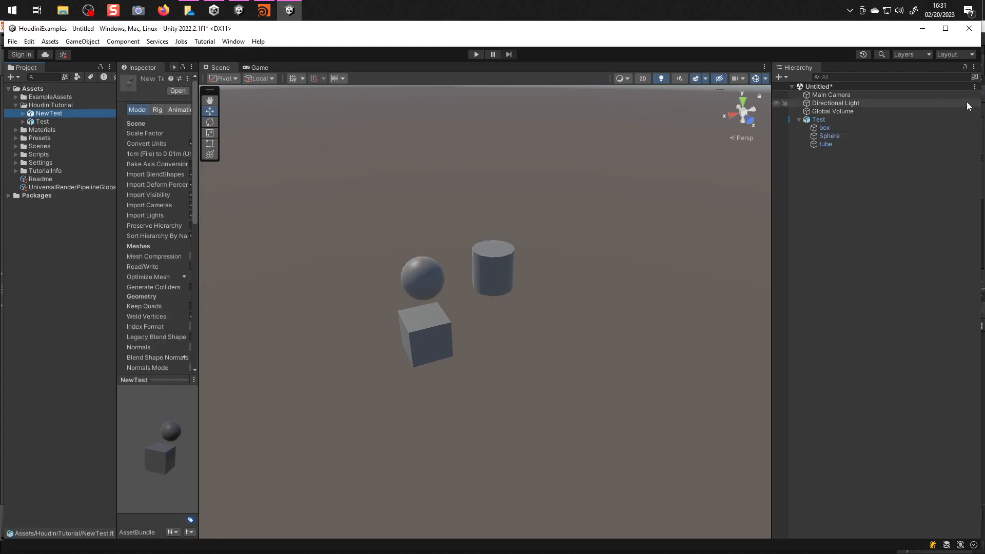
pyautogui.click(857, 120)
pyautogui.press('Delete')
pyautogui.moveTo(53, 110); pyautogui.dragTo(837, 165)
pyautogui.click(799, 120)
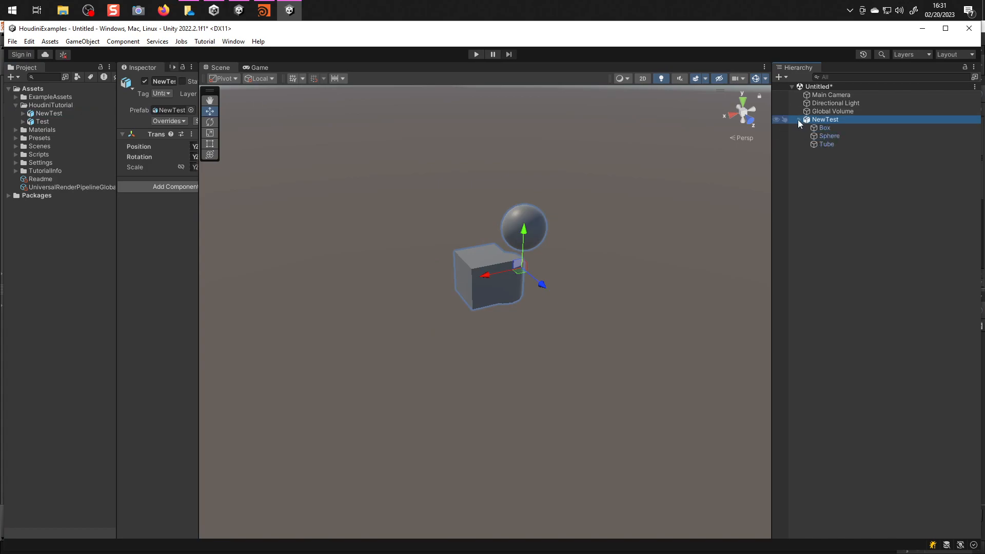
# Inspect the Box, Sphere and Tube children of NewTest one by one in the scene.
pyautogui.click(825, 128)
pyautogui.keyDown('alt'); pyautogui.moveTo(506, 298); pyautogui.dragTo(506, 264); pyautogui.keyUp('alt')
pyautogui.click(830, 136)
pyautogui.click(835, 144)
pyautogui.keyDown('alt'); pyautogui.moveTo(604, 288); pyautogui.dragTo(355, 242); pyautogui.keyUp('alt')
pyautogui.scroll(5, 355, 243)
pyautogui.keyDown('alt'); pyautogui.moveTo(590, 354); pyautogui.dragTo(389, 244); pyautogui.keyUp('alt')
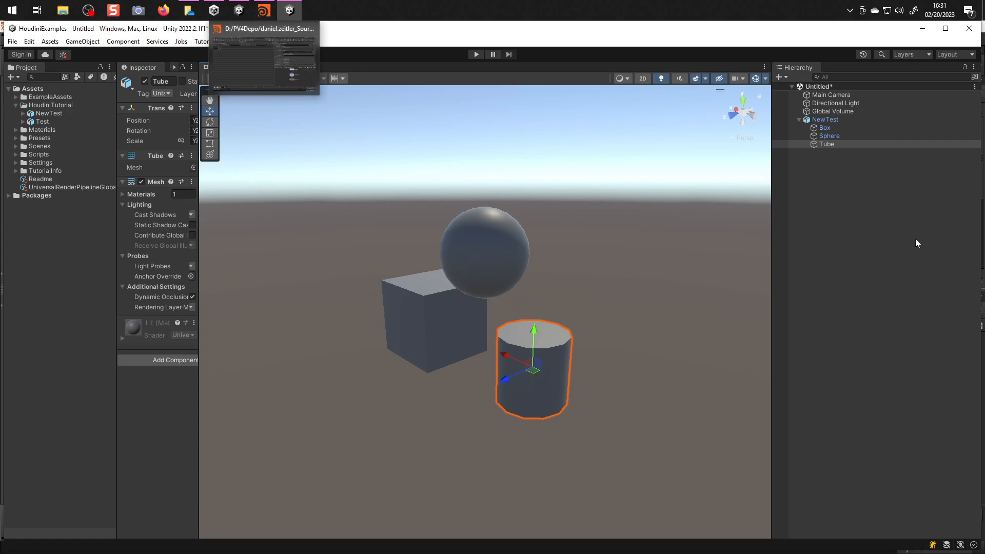
# Switch to Houdini and add a Geometry node named child at the obj level.
pyautogui.click(263, 11)
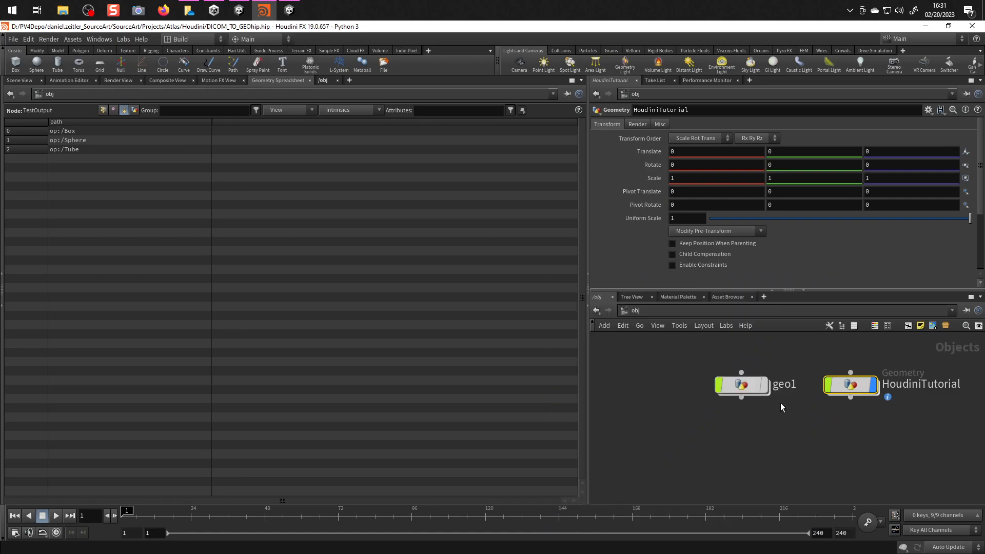
pyautogui.moveTo(767, 467); pyautogui.dragTo(737, 439, button='middle')
pyautogui.click(738, 424)
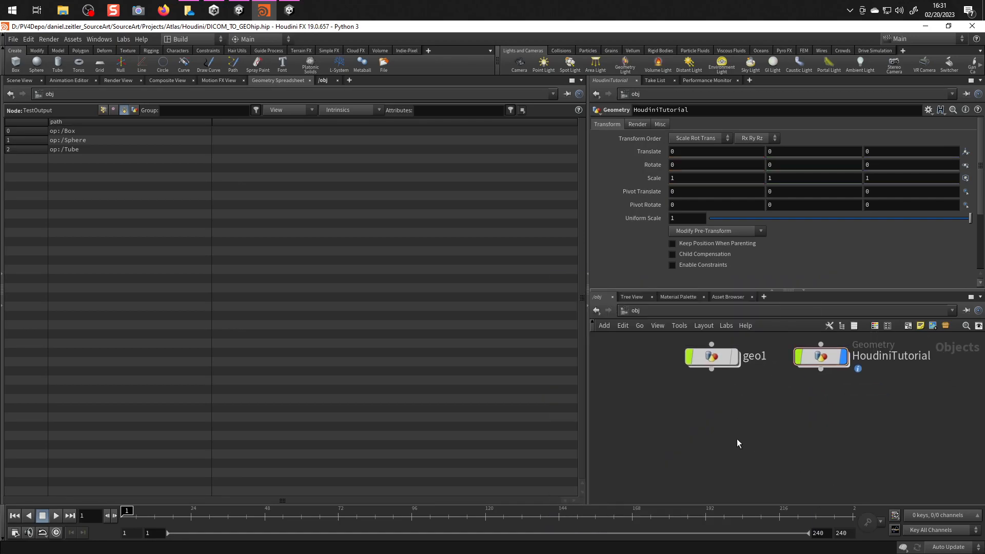
pyautogui.press('Tab')
pyautogui.write('geo')
pyautogui.press('Return')
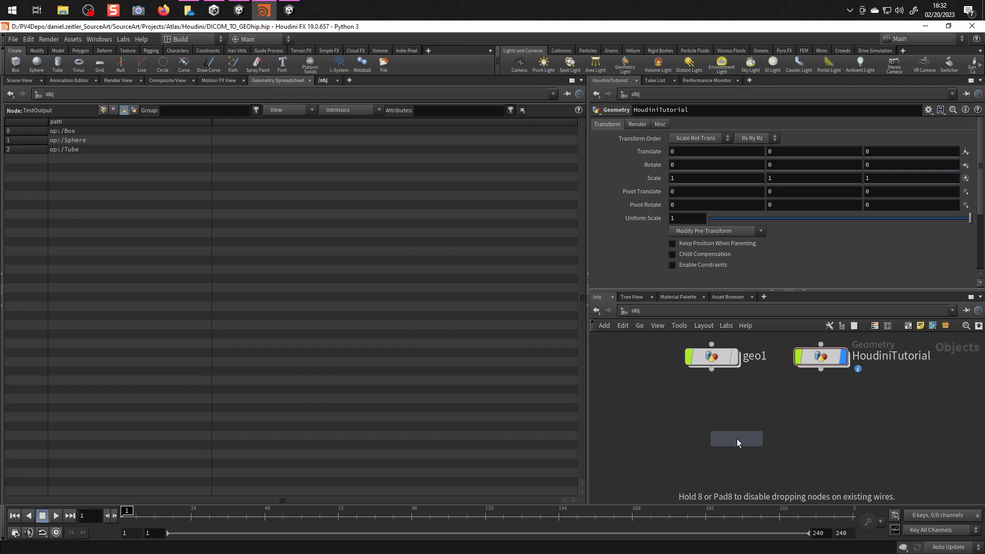
pyautogui.click(737, 438)
pyautogui.click(782, 441)
pyautogui.moveTo(803, 438); pyautogui.dragTo(752, 435)
pyautogui.write('cjh')
pyautogui.press('BackSpace')
pyautogui.press('BackSpace')
pyautogui.write('hild')
pyautogui.press('Return')
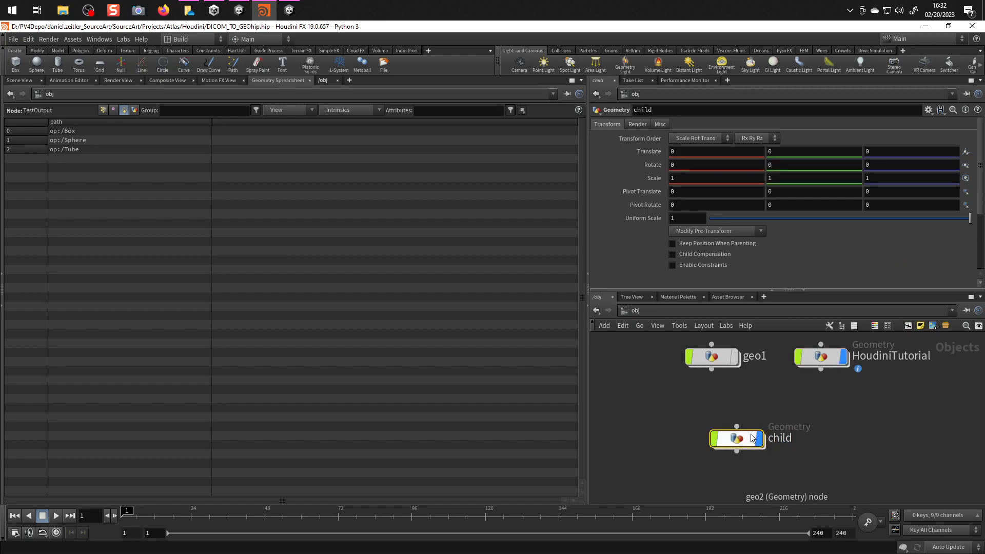
# Try wiring the child node to the HoudiniTutorial node, and delete the child node.
pyautogui.moveTo(737, 427); pyautogui.dragTo(801, 430)
pyautogui.click(824, 358)
pyautogui.moveTo(892, 401); pyautogui.dragTo(850, 432, button='middle')
pyautogui.click(756, 460)
pyautogui.press('Delete')
# Return inside the HoudiniTutorial network and review its chain from the Transform nodes down to the TestOutput node.
pyautogui.doubleClick(778, 388)
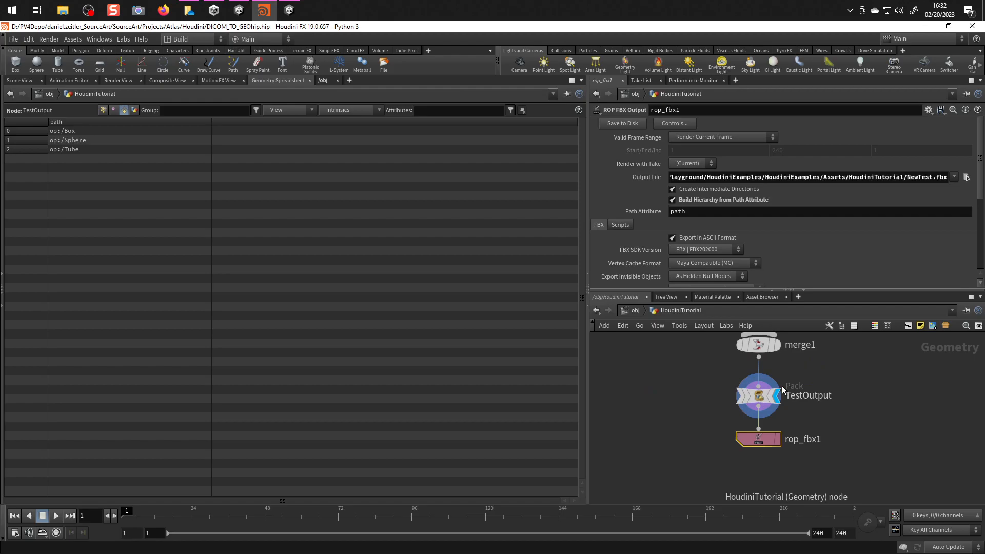
pyautogui.moveTo(845, 387); pyautogui.dragTo(843, 483, button='middle')
pyautogui.moveTo(845, 446); pyautogui.dragTo(881, 494, button='middle')
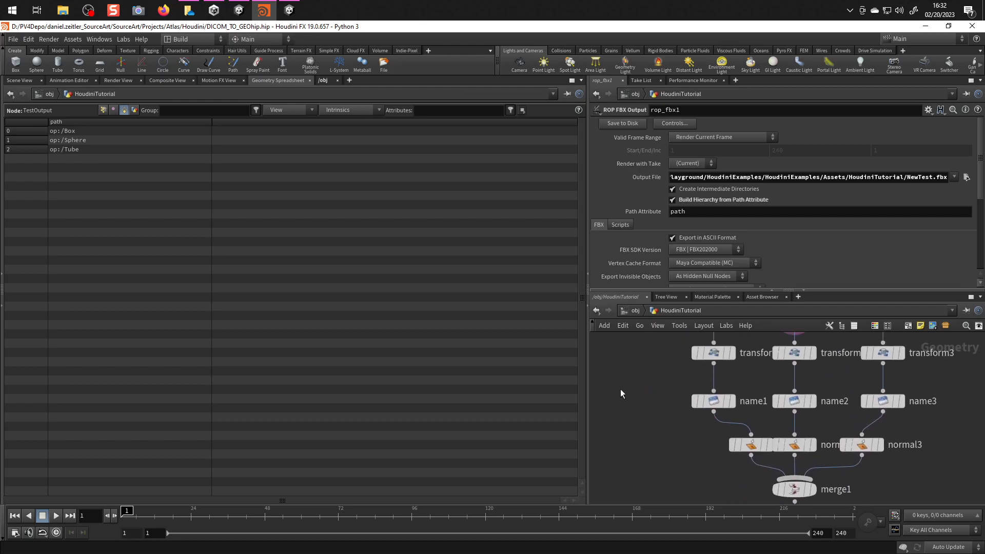
pyautogui.moveTo(621, 389); pyautogui.dragTo(614, 447, button='middle')
pyautogui.middleClick(709, 414)
pyautogui.moveTo(661, 419); pyautogui.dragTo(629, 428, button='middle')
pyautogui.scroll(-1, 623, 377)
pyautogui.moveTo(659, 466); pyautogui.dragTo(660, 420, button='middle')
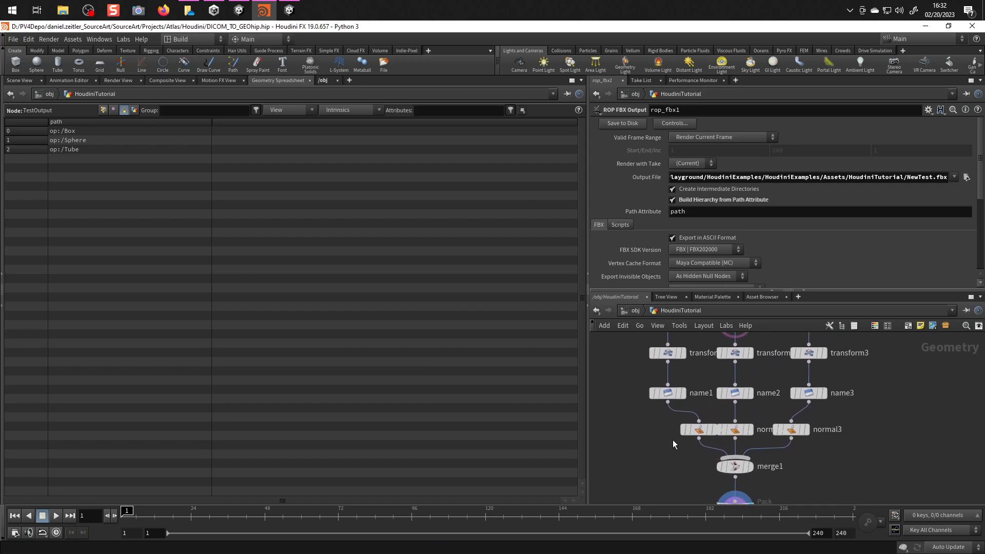
pyautogui.moveTo(768, 475); pyautogui.dragTo(767, 430, button='middle')
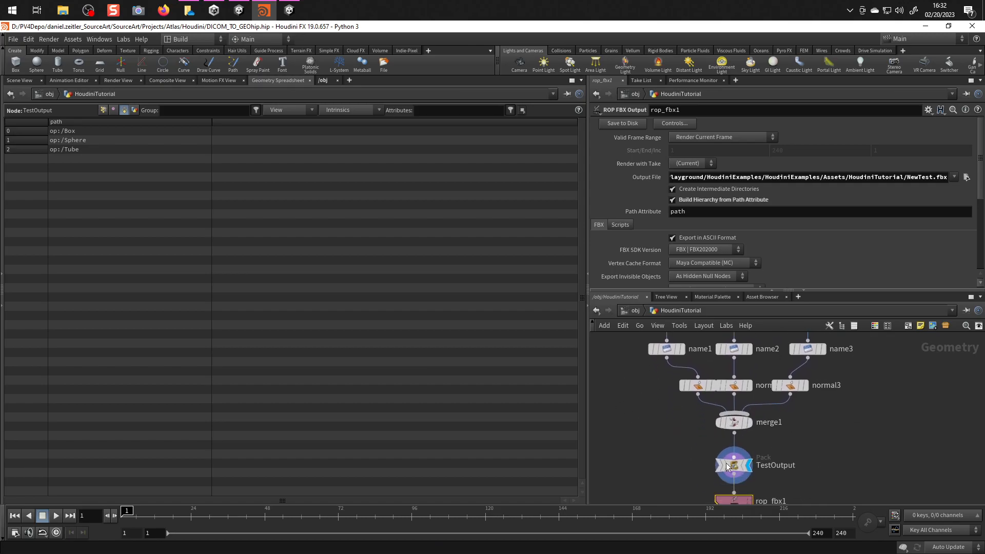
# Show the box, sphere and tube in the Scene View and examine them from above alongside the network's output nodes.
pyautogui.click(19, 81)
pyautogui.moveTo(832, 431); pyautogui.dragTo(845, 394, button='middle')
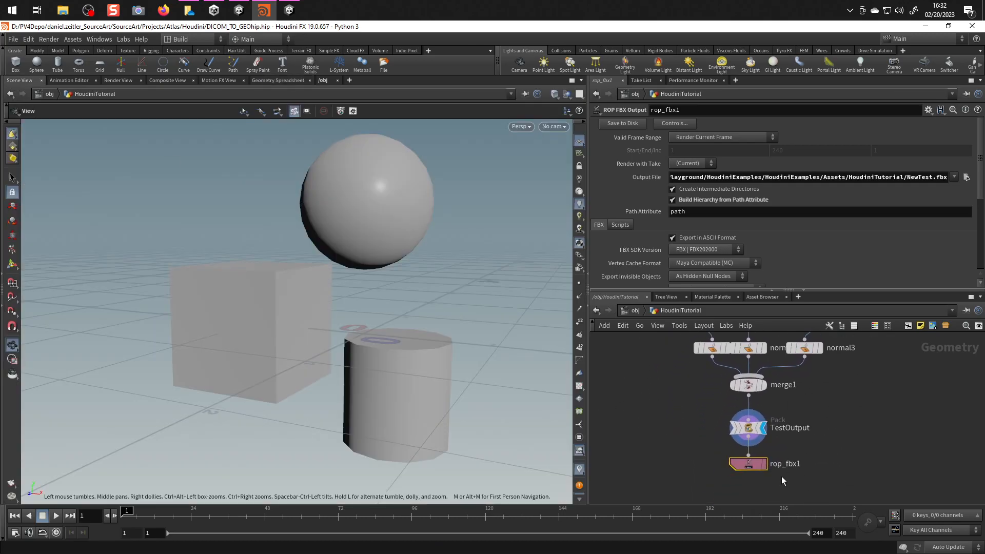
pyautogui.moveTo(341, 268); pyautogui.dragTo(386, 389)
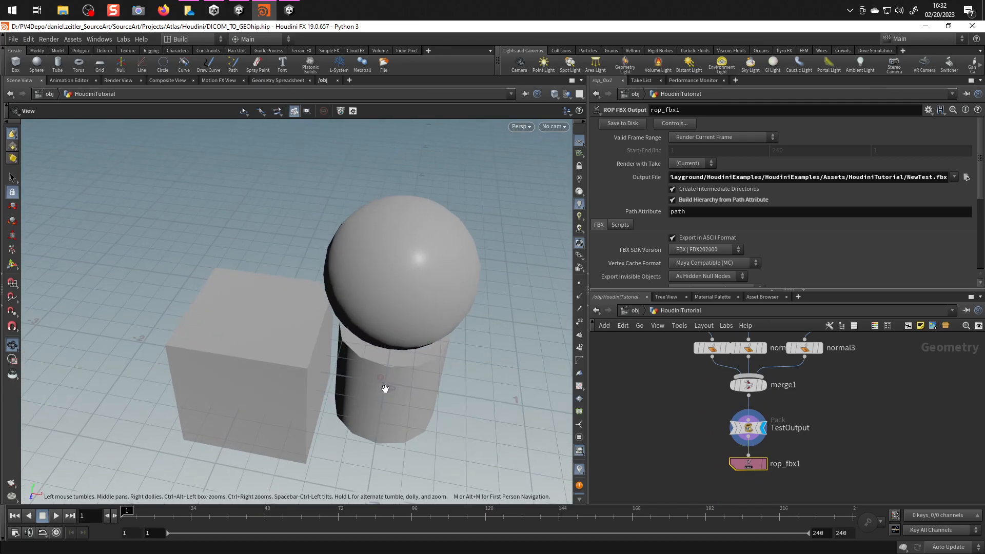
pyautogui.moveTo(904, 416); pyautogui.dragTo(876, 399, button='middle')
pyautogui.moveTo(870, 359); pyautogui.dragTo(875, 391, button='middle')
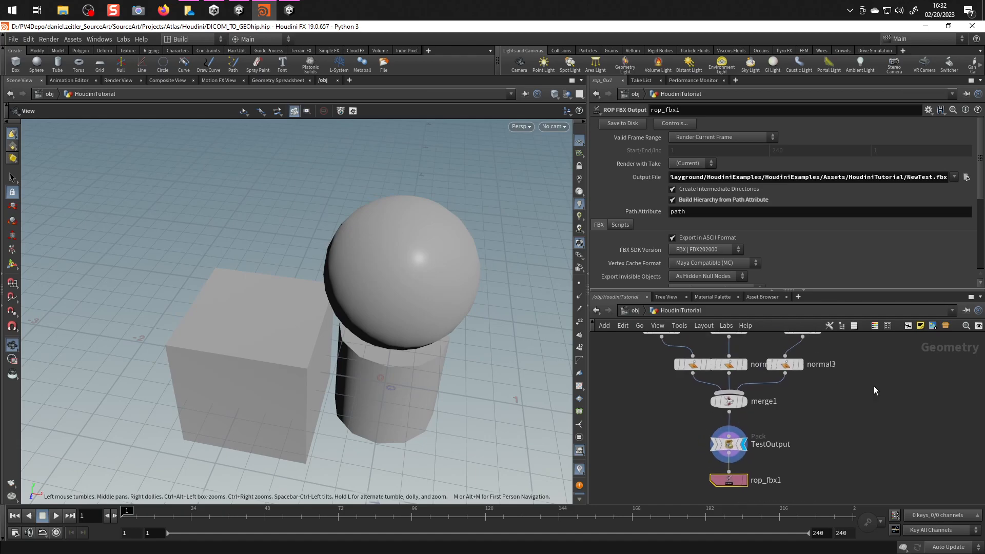